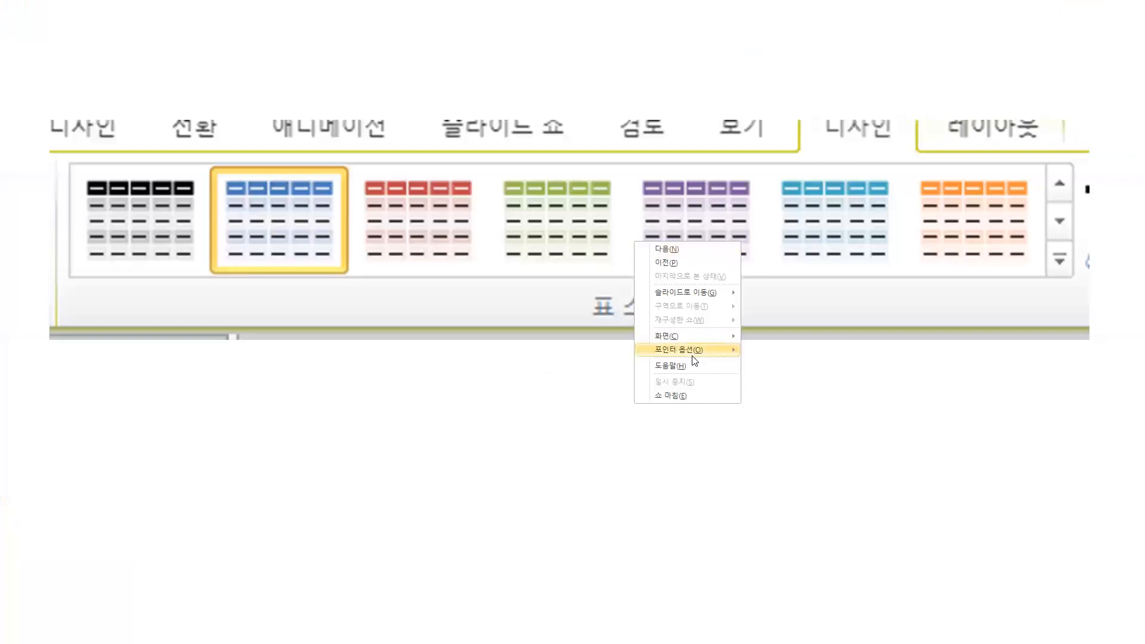
- With the slide show pen, circle the three arrow buttons at the end of the table style gallery picture
{"action": "left_click", "coordinate": [769, 363]}
{"action": "mouse_move", "coordinate": [1065, 199]}
{"action": "left_mouse_down"}
{"action": "mouse_move", "coordinate": [1030, 182]}
{"action": "mouse_move", "coordinate": [1070, 170]}
{"action": "left_mouse_up"}
{"action": "mouse_move", "coordinate": [1069, 235]}
{"action": "left_mouse_down"}
{"action": "mouse_move", "coordinate": [1065, 215]}
{"action": "mouse_move", "coordinate": [1048, 287]}
{"action": "left_mouse_up"}
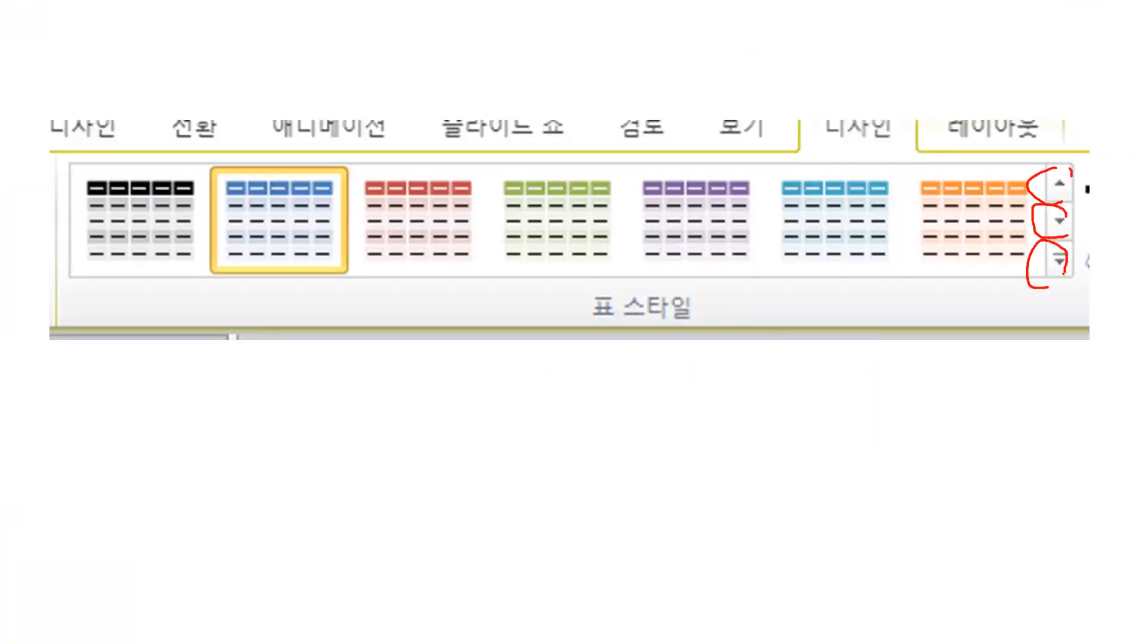
{"action": "left_click_drag", "start_coordinate": [1056, 168], "coordinate": [1053, 197]}
- Draw an arrow below the gallery picture, handwrite "자세히" under it, and end the slide show keeping the ink annotations
{"action": "mouse_move", "coordinate": [912, 314]}
{"action": "left_mouse_down"}
{"action": "mouse_move", "coordinate": [824, 359]}
{"action": "mouse_move", "coordinate": [857, 373]}
{"action": "left_mouse_up"}
{"action": "mouse_move", "coordinate": [696, 405]}
{"action": "left_mouse_down"}
{"action": "mouse_move", "coordinate": [674, 435]}
{"action": "mouse_move", "coordinate": [725, 449]}
{"action": "left_mouse_up"}
{"action": "mouse_move", "coordinate": [738, 425]}
{"action": "left_mouse_down"}
{"action": "mouse_move", "coordinate": [740, 441]}
{"action": "mouse_move", "coordinate": [774, 441]}
{"action": "left_mouse_up"}
{"action": "left_click_drag", "start_coordinate": [786, 430], "coordinate": [817, 449]}
{"action": "left_click_drag", "start_coordinate": [832, 428], "coordinate": [834, 457]}
{"action": "left_click_drag", "start_coordinate": [854, 407], "coordinate": [857, 414]}
{"action": "mouse_move", "coordinate": [848, 425]}
{"action": "left_mouse_down"}
{"action": "mouse_move", "coordinate": [876, 421]}
{"action": "mouse_move", "coordinate": [866, 451]}
{"action": "mouse_move", "coordinate": [919, 431]}
{"action": "left_mouse_up"}
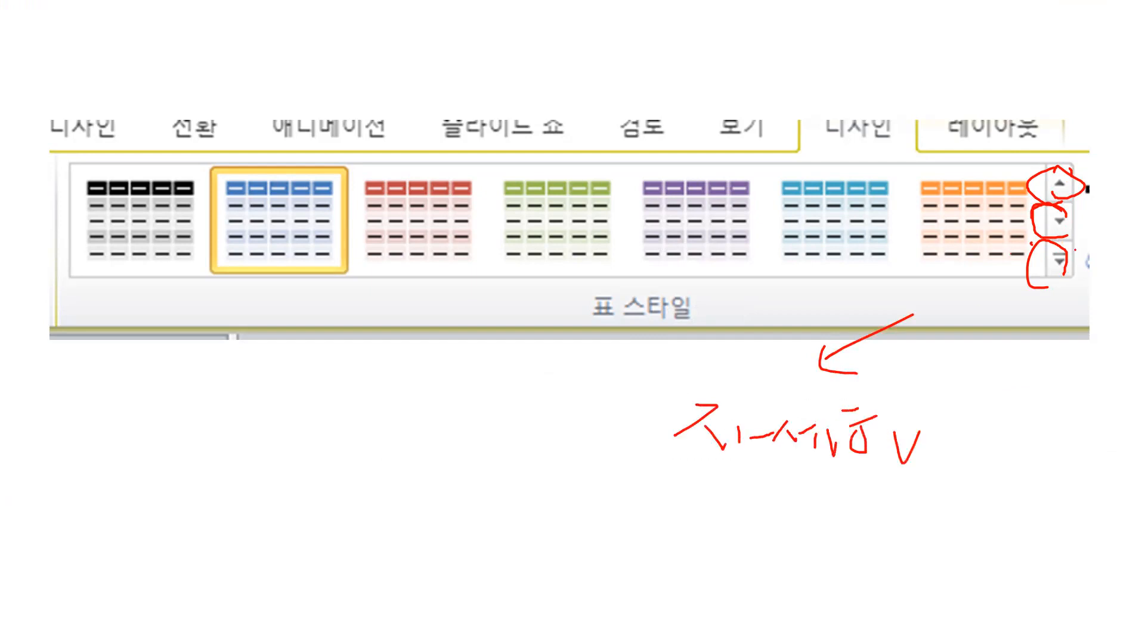
{"action": "mouse_move", "coordinate": [1010, 243]}
{"action": "left_mouse_down"}
{"action": "mouse_move", "coordinate": [1050, 304]}
{"action": "mouse_move", "coordinate": [1052, 252]}
{"action": "left_mouse_up"}
{"action": "key", "text": "Escape"}
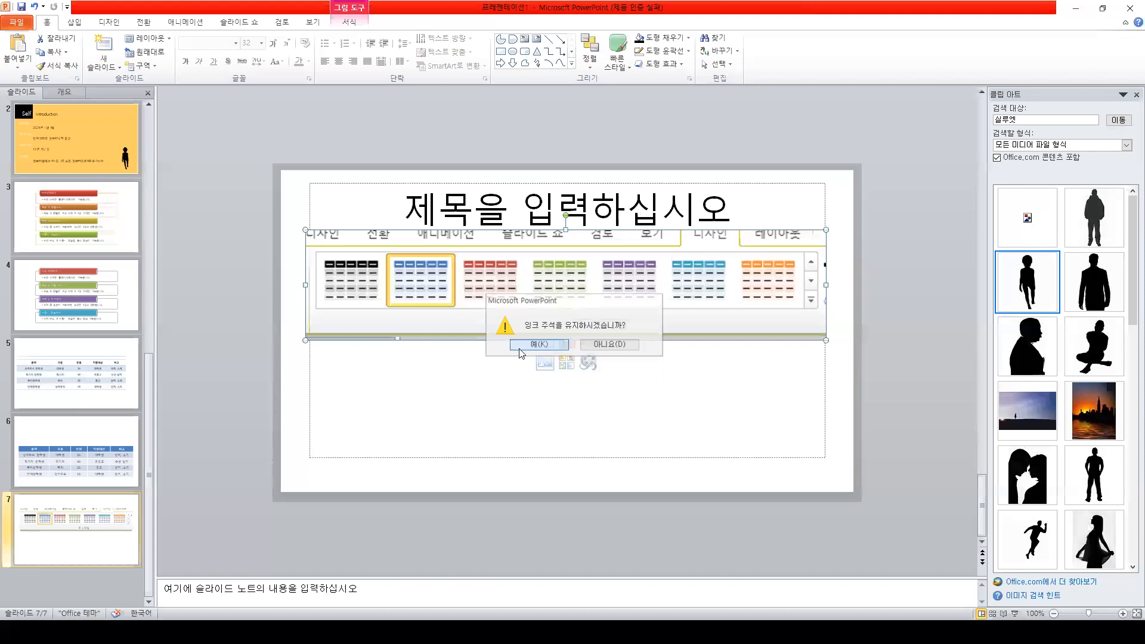
{"action": "left_click", "coordinate": [520, 350]}
- Apply the blue style from the first row of the 밝게 group to the whole table on slide 6
{"action": "left_click", "coordinate": [81, 438]}
{"action": "left_click", "coordinate": [728, 431]}
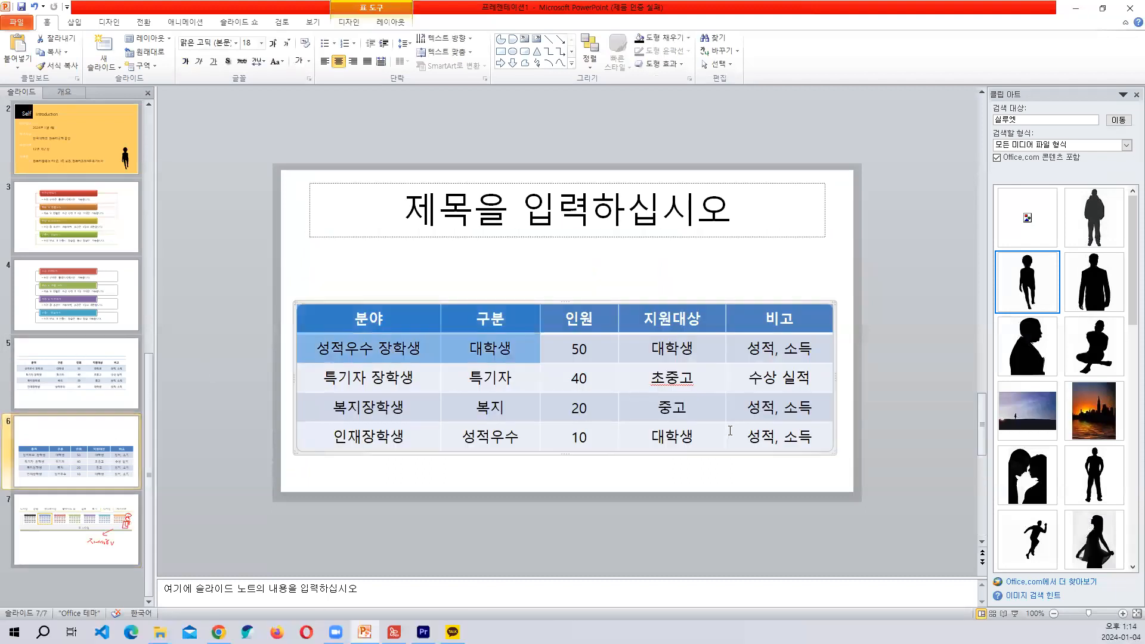
{"action": "left_click_drag", "start_coordinate": [728, 431], "coordinate": [754, 423]}
{"action": "left_click", "coordinate": [349, 22]}
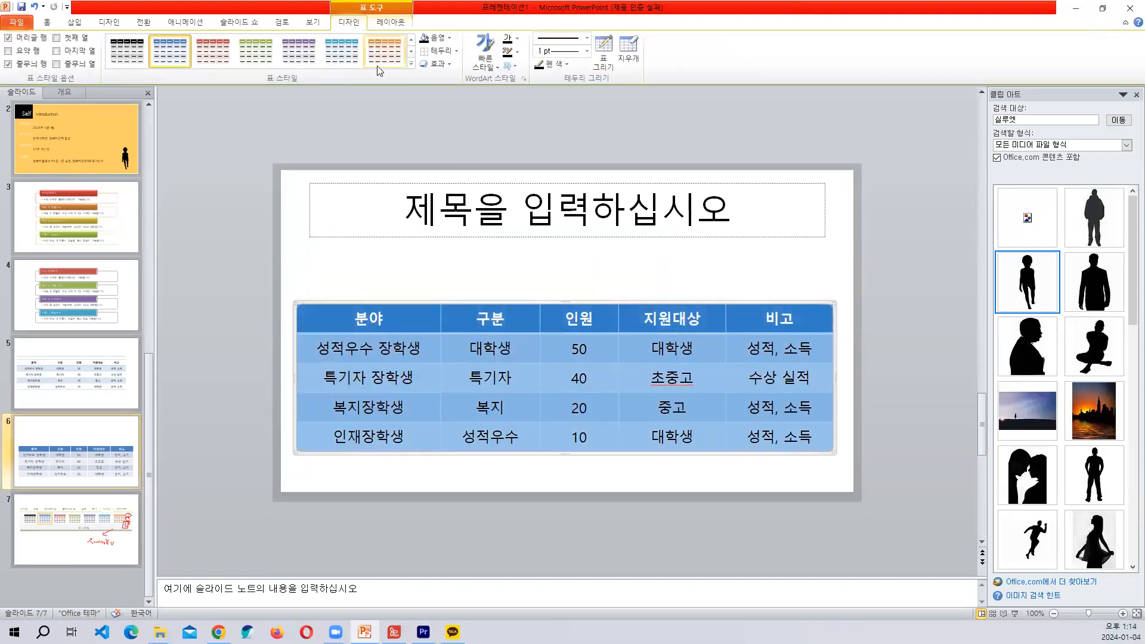
{"action": "left_click", "coordinate": [410, 65]}
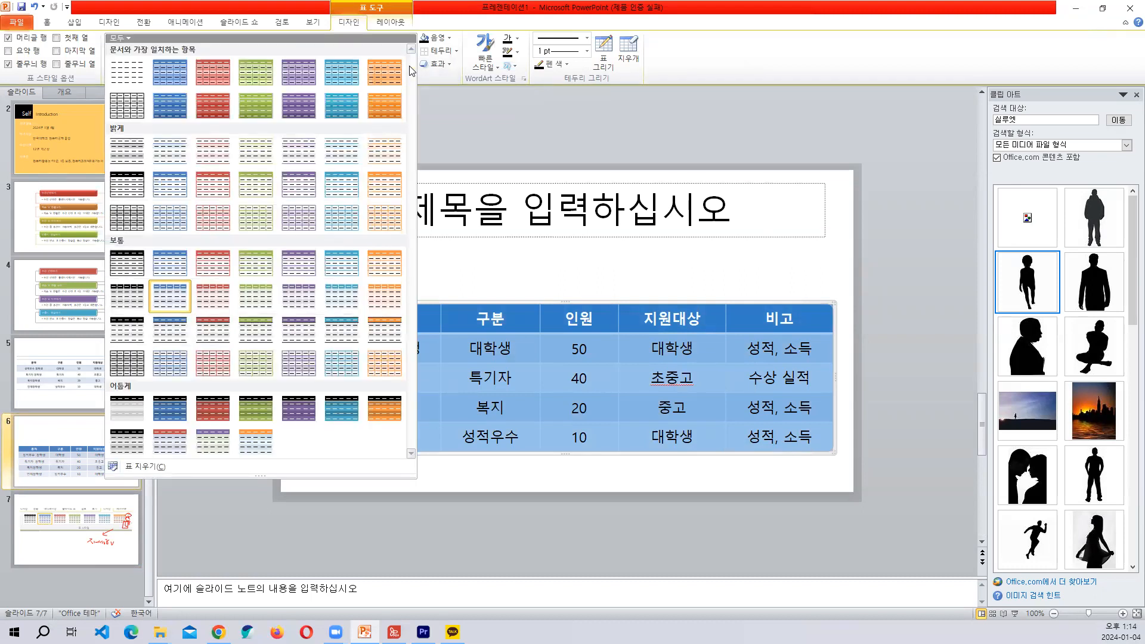
{"action": "left_click", "coordinate": [341, 153]}
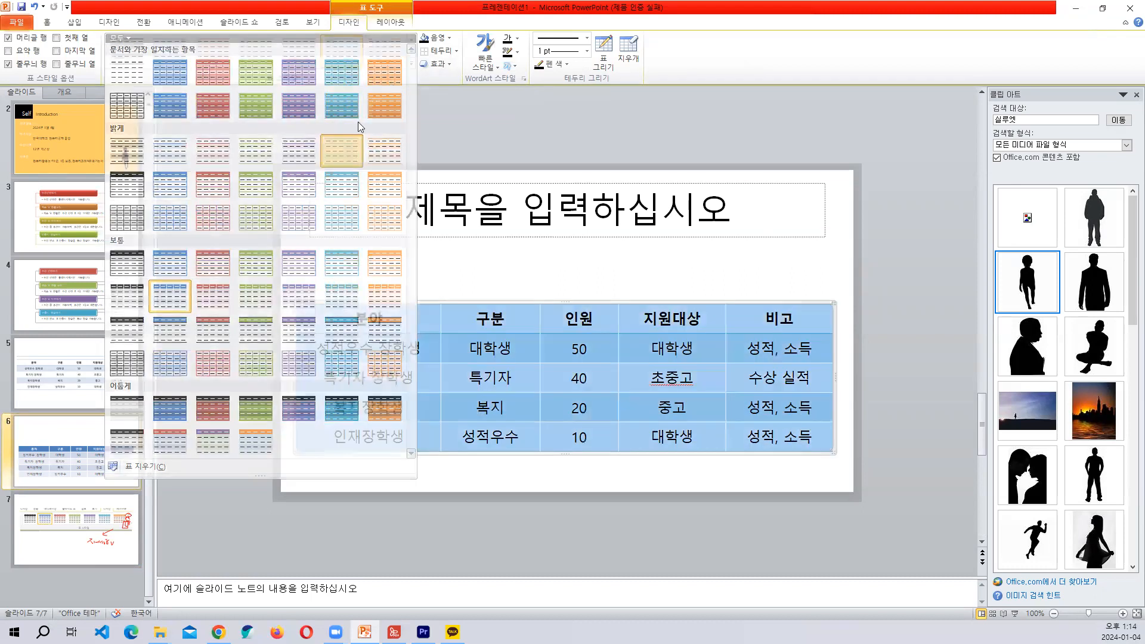
{"action": "left_click", "coordinate": [411, 64]}
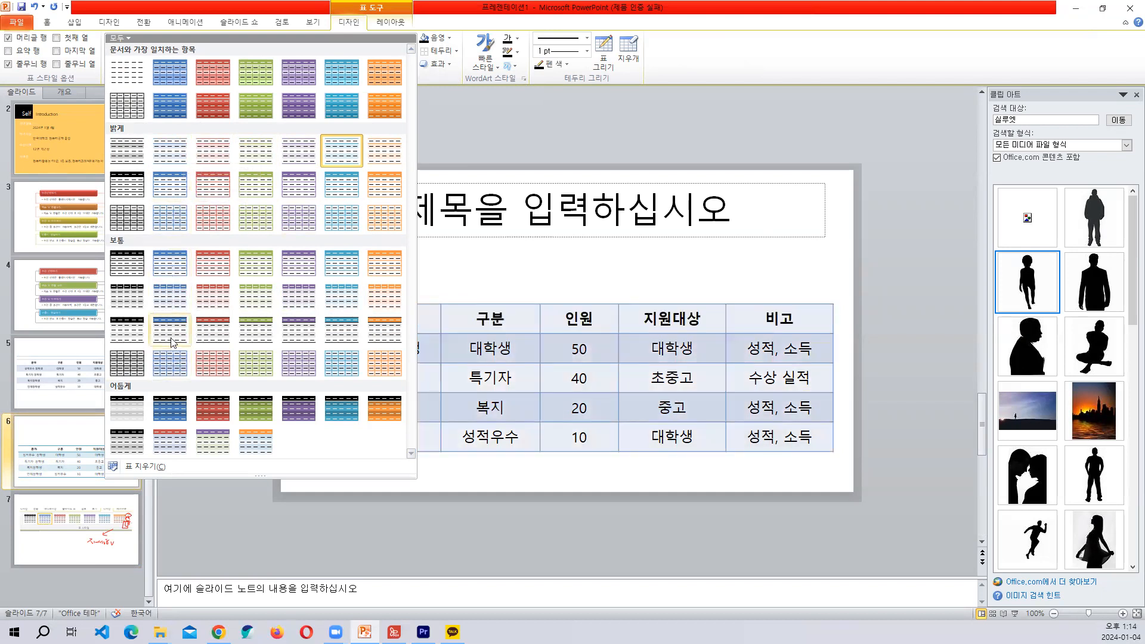
{"action": "left_click", "coordinate": [172, 153]}
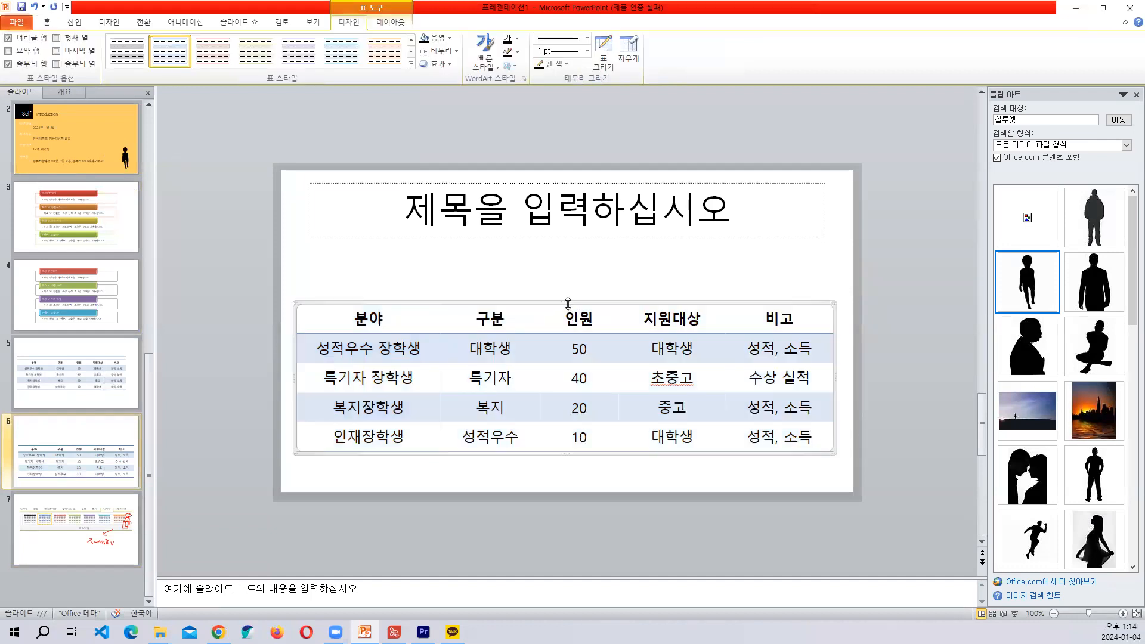
- Move the table slightly lower on the slide and delete the empty title placeholder
{"action": "left_click_drag", "start_coordinate": [570, 302], "coordinate": [570, 328]}
{"action": "left_click", "coordinate": [656, 238]}
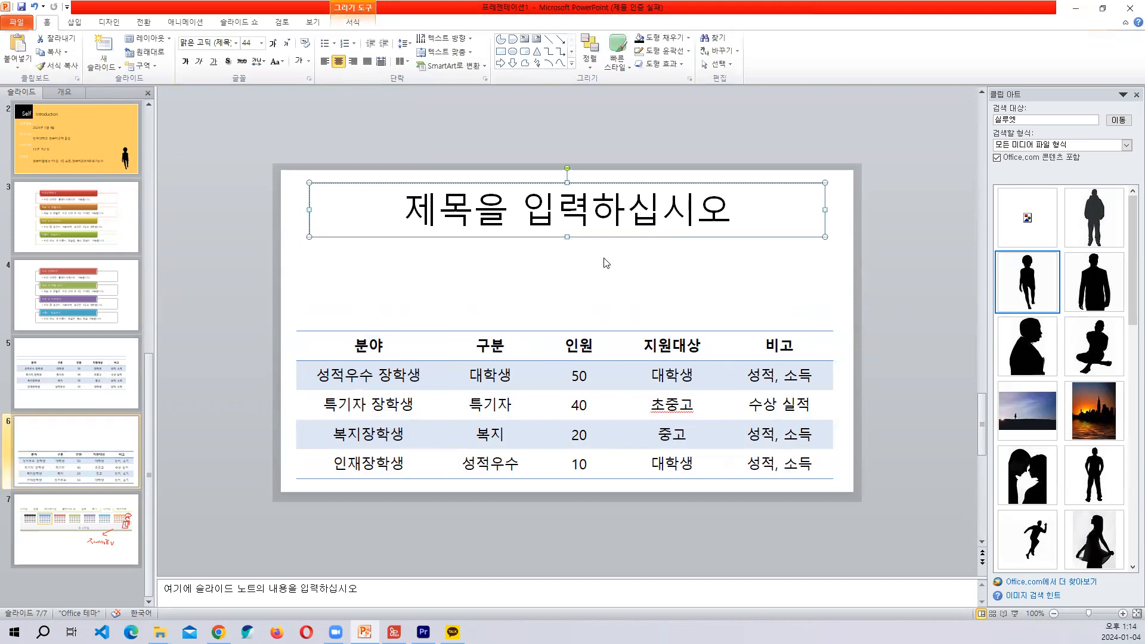
{"action": "key", "text": "Delete"}
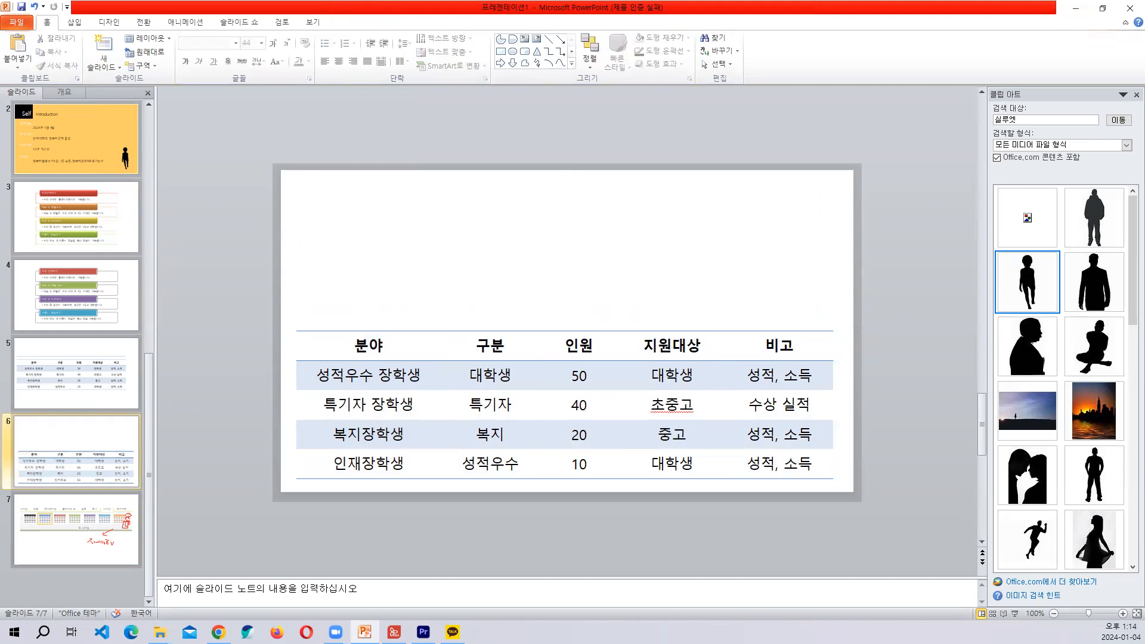
- Check the reference design in 기본디자인32.pdf and draw a straight horizontal line across the table's width, just above the table
{"action": "left_click", "coordinate": [395, 632]}
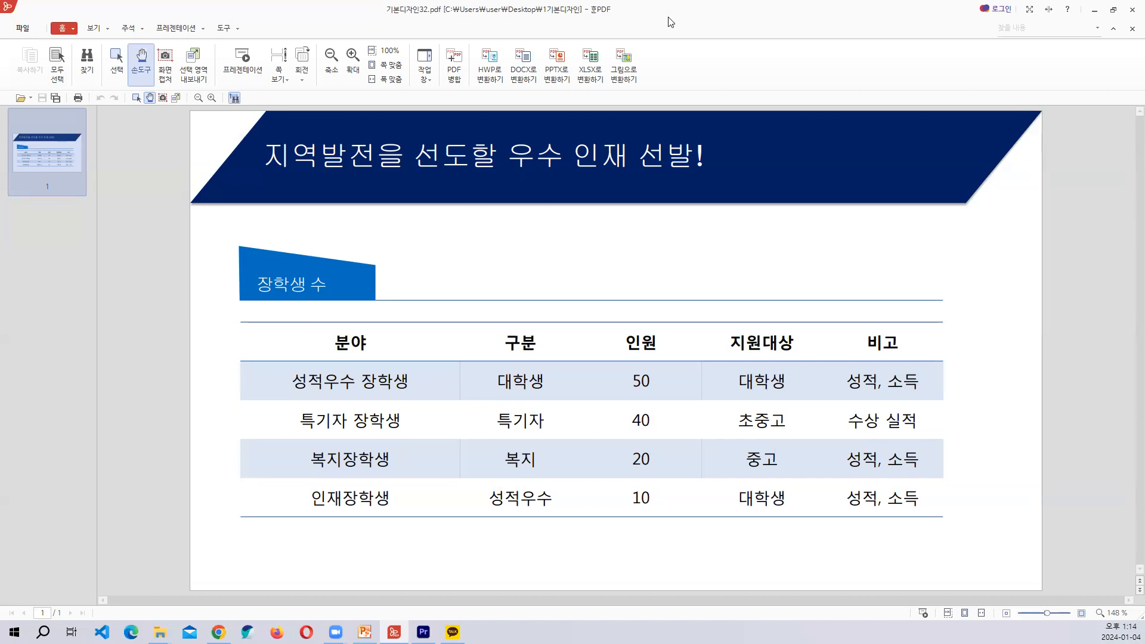
{"action": "key", "text": "alt+Tab"}
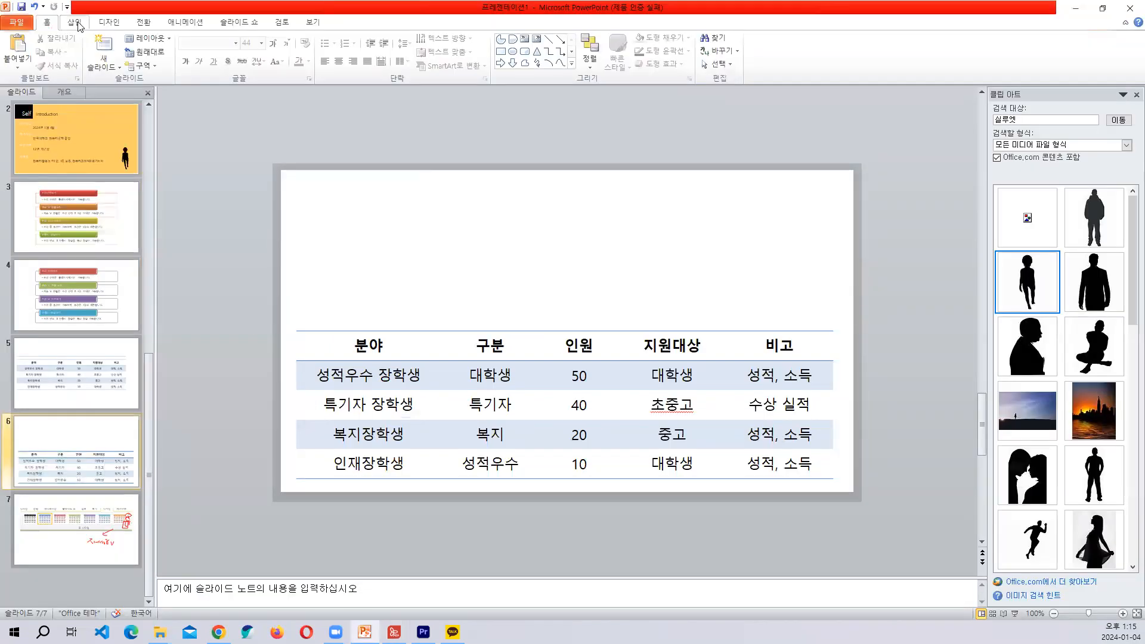
{"action": "left_click", "coordinate": [74, 22]}
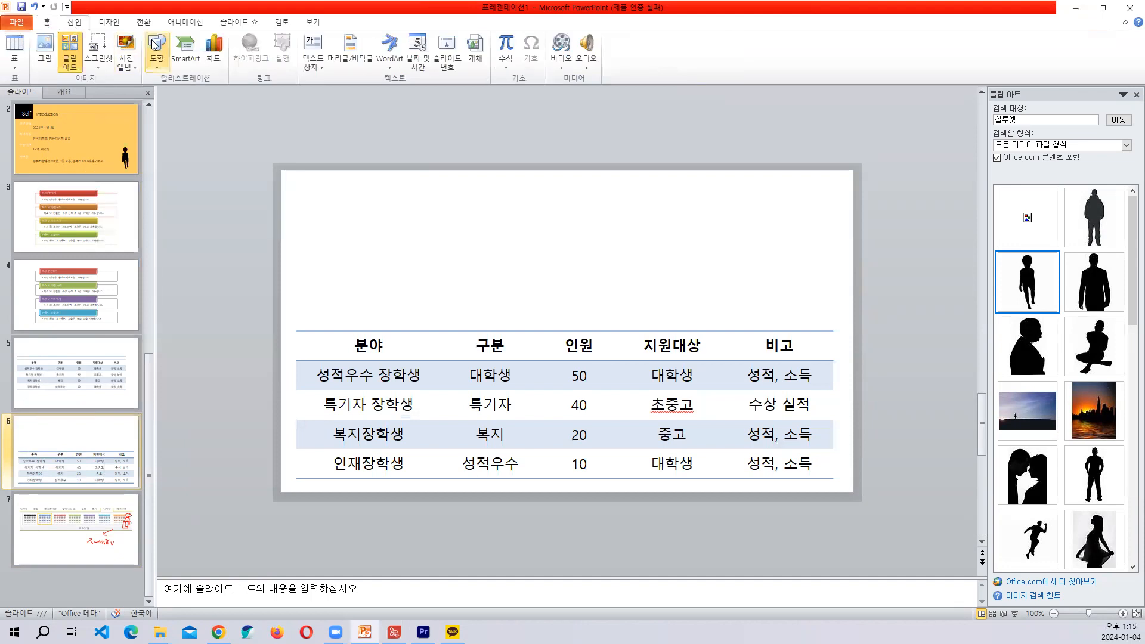
{"action": "left_click", "coordinate": [154, 45]}
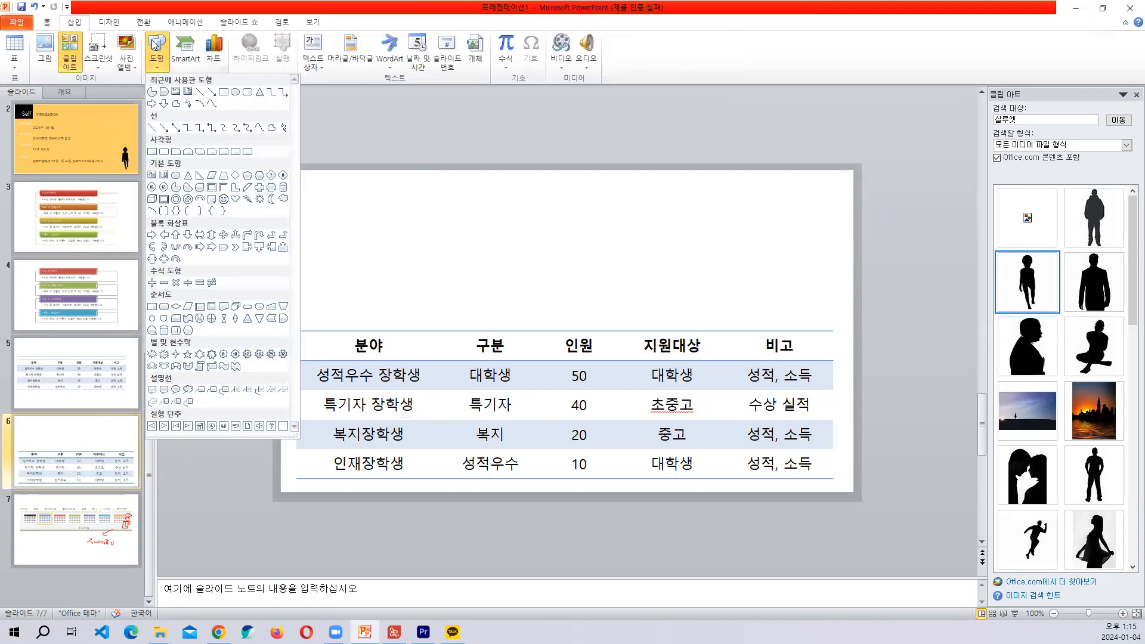
{"action": "left_click", "coordinate": [154, 128]}
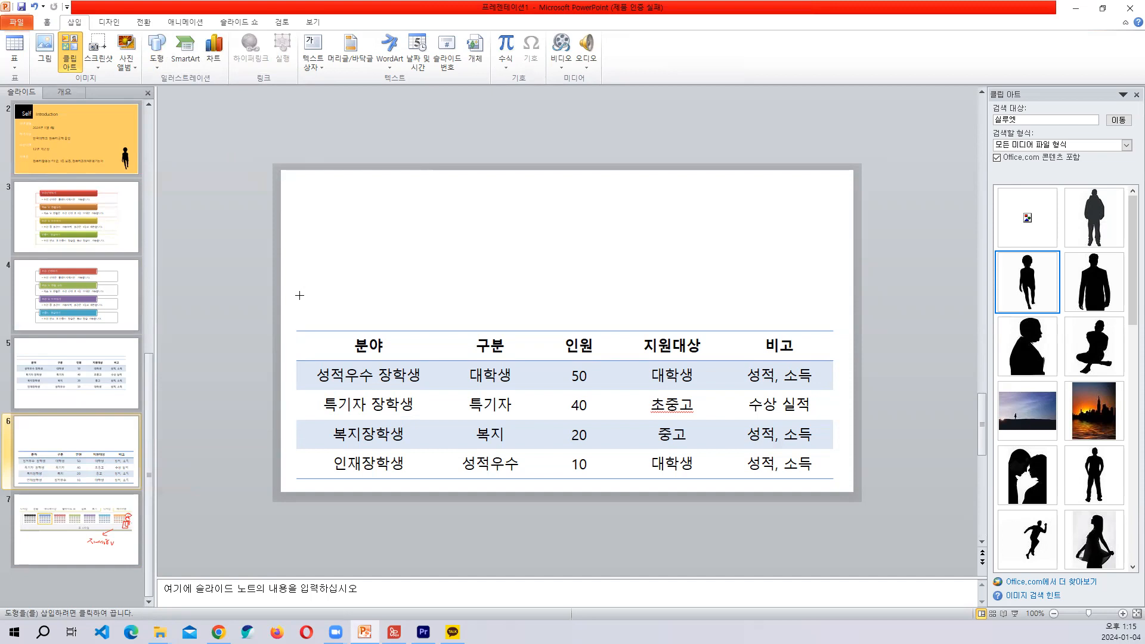
{"action": "left_click_drag", "start_coordinate": [296, 298], "coordinate": [834, 300]}
{"action": "left_click", "coordinate": [662, 248]}
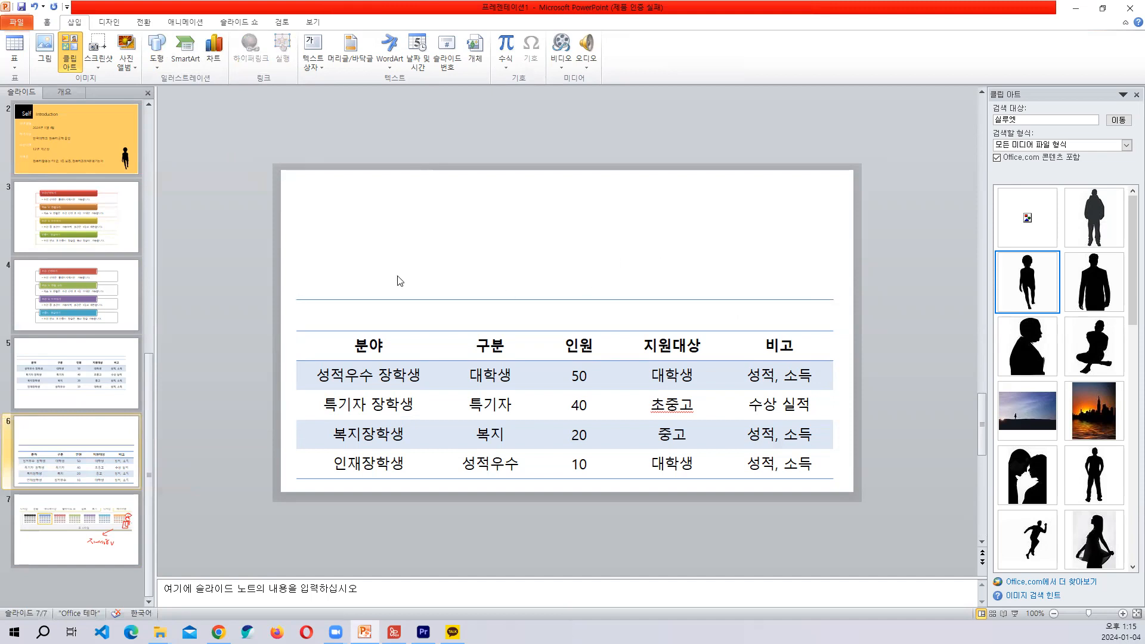
- Draw a slanted-top flowchart shape about 1.4 cm high and 4.6 cm wide, resting on the line's left end
{"action": "key", "text": "alt+Tab"}
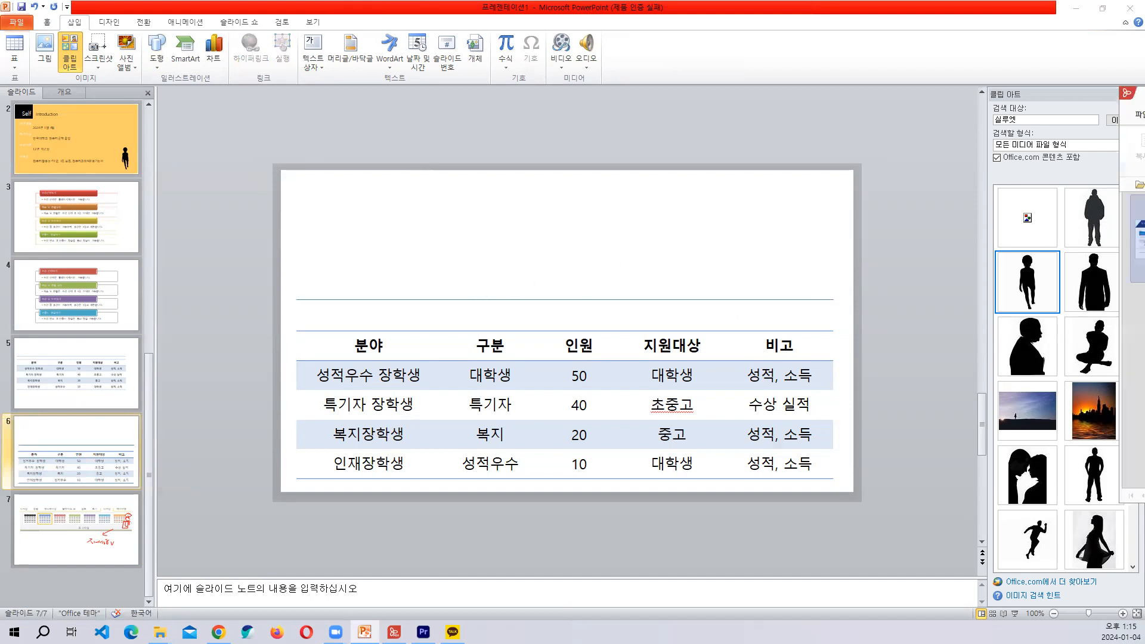
{"action": "key", "text": "alt+Tab"}
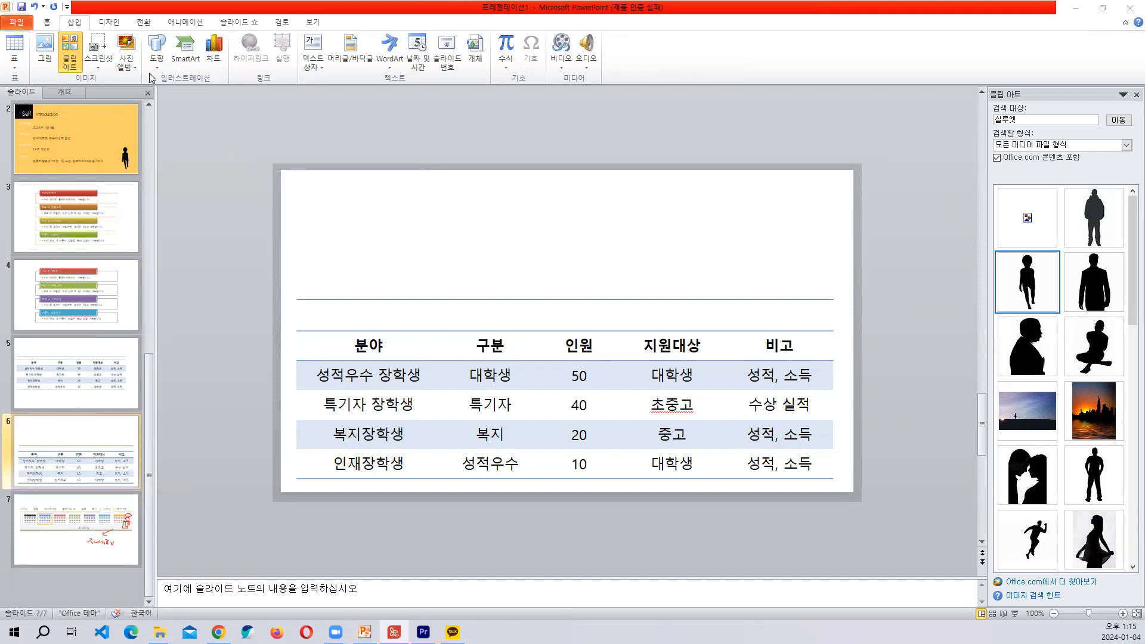
{"action": "left_click", "coordinate": [156, 54]}
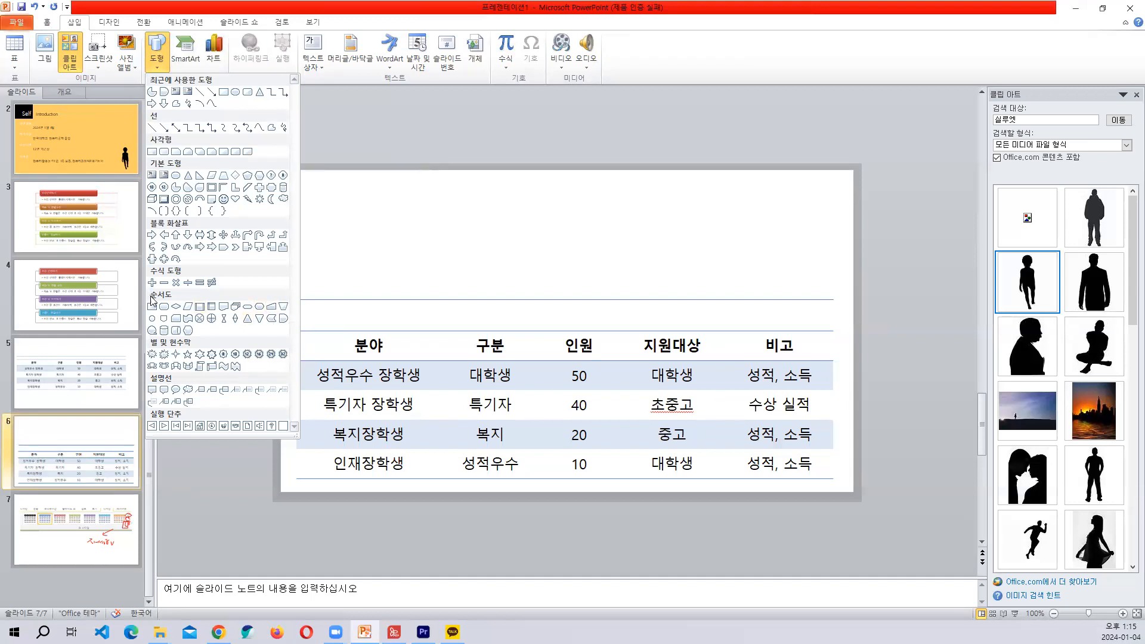
{"action": "left_click", "coordinate": [271, 309]}
{"action": "mouse_move", "coordinate": [292, 266]}
{"action": "left_mouse_down"}
{"action": "mouse_move", "coordinate": [404, 288]}
{"action": "mouse_move", "coordinate": [410, 300]}
{"action": "mouse_move", "coordinate": [396, 300]}
{"action": "left_mouse_up"}
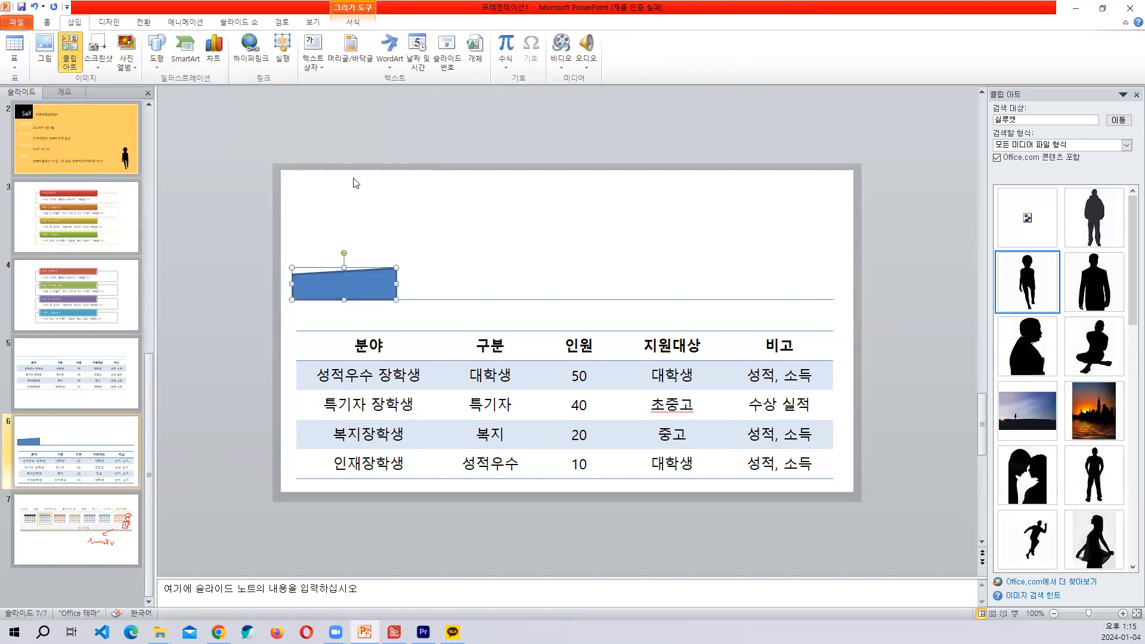
- Remove the outline of the slanted-top shape and fill it with a light blue theme color
{"action": "left_click", "coordinate": [353, 22]}
{"action": "left_click", "coordinate": [421, 53]}
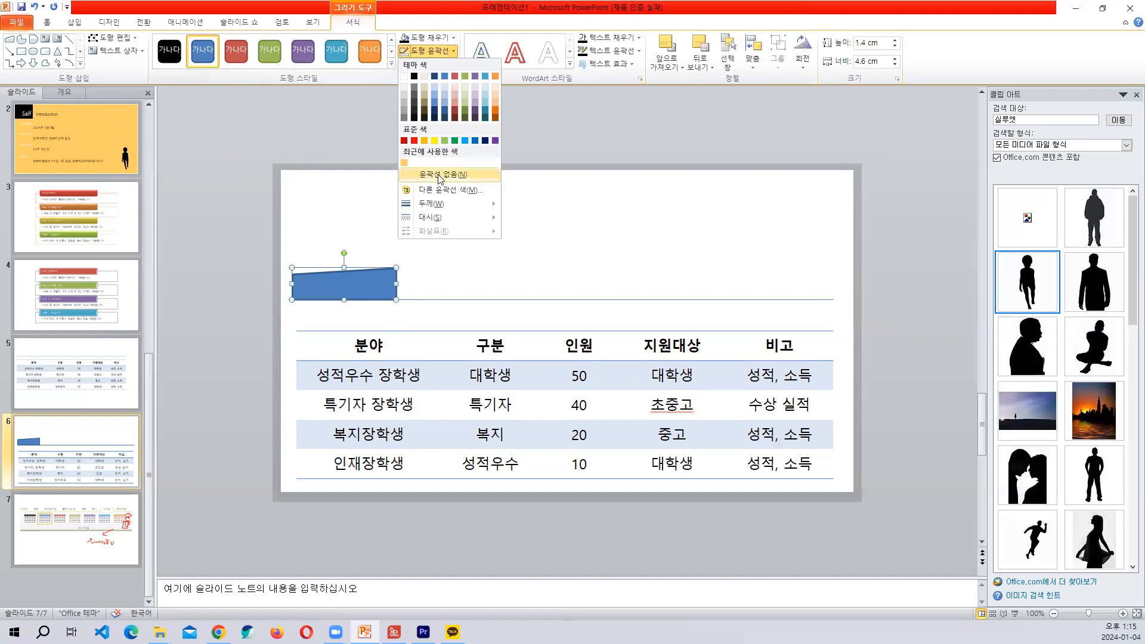
{"action": "left_click", "coordinate": [438, 174]}
{"action": "left_click", "coordinate": [428, 37]}
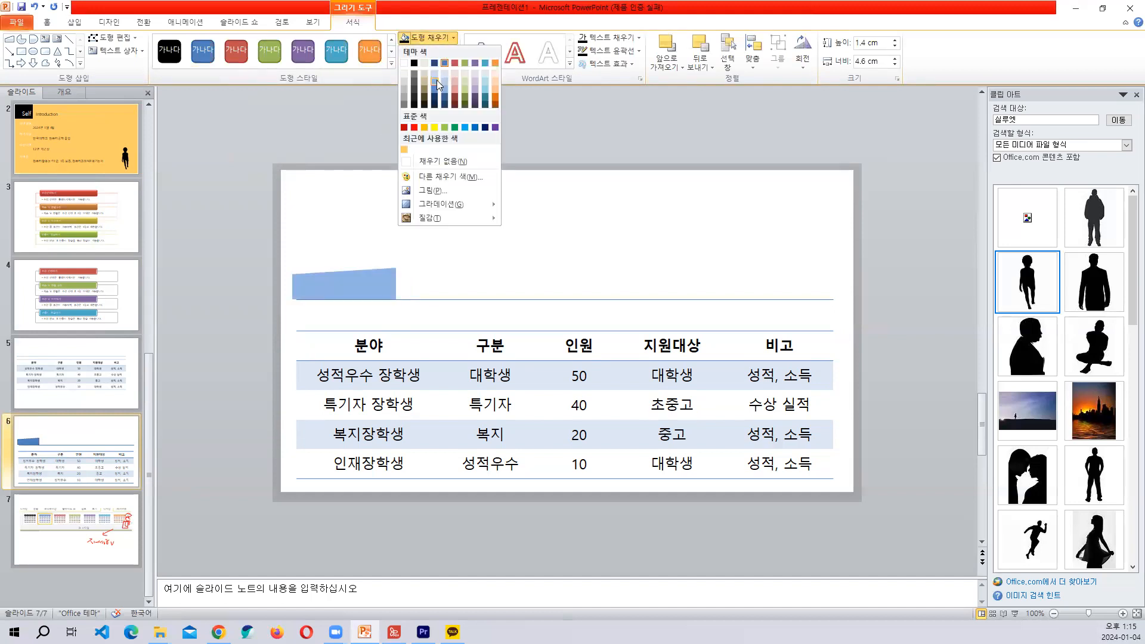
{"action": "left_click", "coordinate": [436, 80]}
{"action": "left_click", "coordinate": [550, 225]}
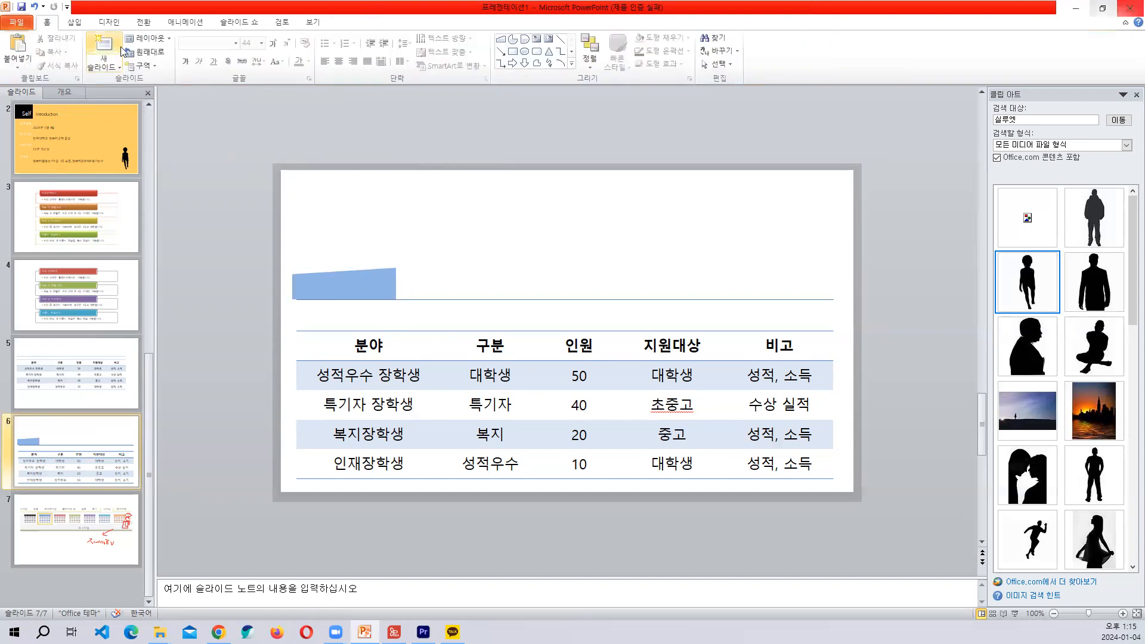
- Add a text box reading "장학생 수" and place it on the light blue shape
{"action": "left_click", "coordinate": [74, 22]}
{"action": "left_click", "coordinate": [309, 51]}
{"action": "left_click_drag", "start_coordinate": [527, 249], "coordinate": [533, 275]}
{"action": "type", "text": "장학생 수"}
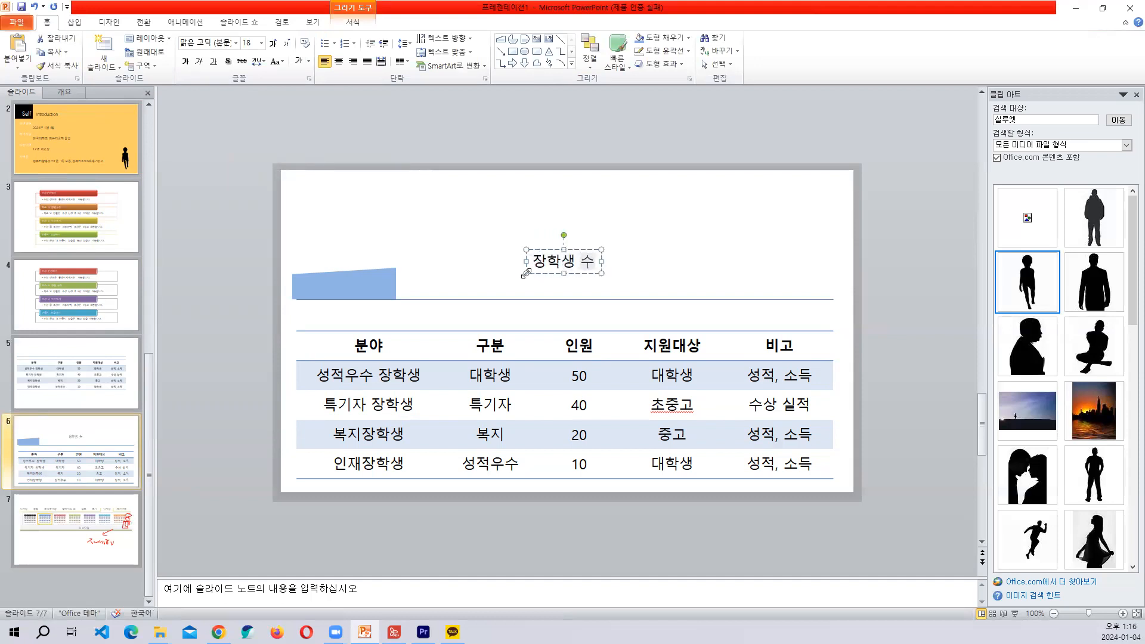
{"action": "mouse_move", "coordinate": [539, 248]}
{"action": "left_mouse_down"}
{"action": "mouse_move", "coordinate": [328, 286]}
{"action": "mouse_move", "coordinate": [321, 273]}
{"action": "left_mouse_up"}
{"action": "left_click", "coordinate": [537, 261]}
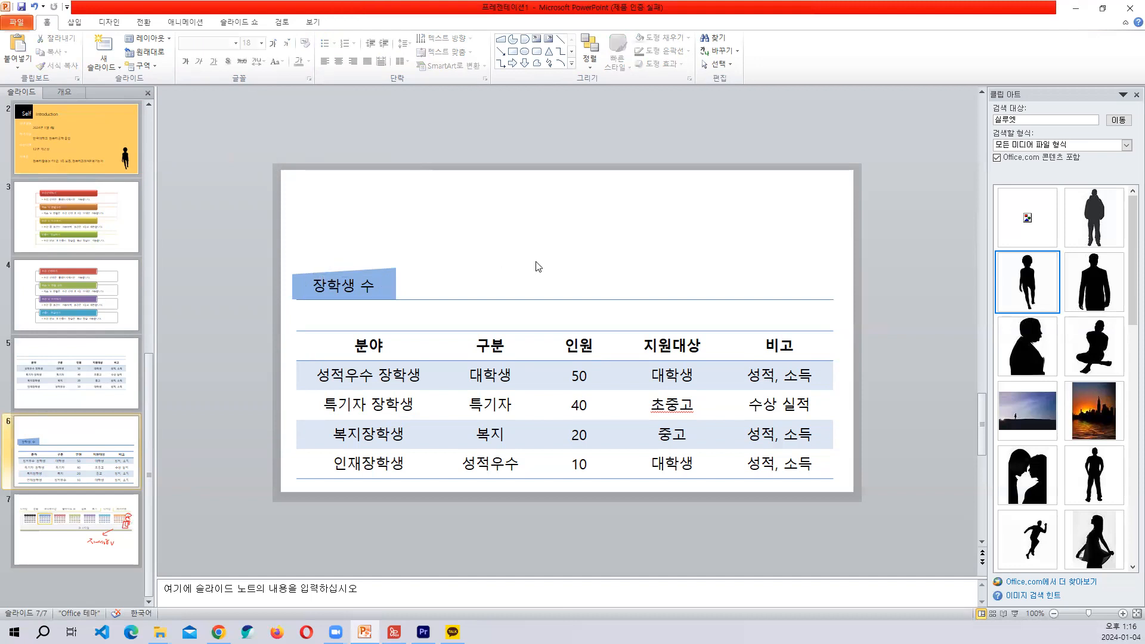
- Draw a parallelogram banner about 2.34 cm high and 25.4 cm wide across the slide's upper edge
{"action": "left_click", "coordinate": [74, 22]}
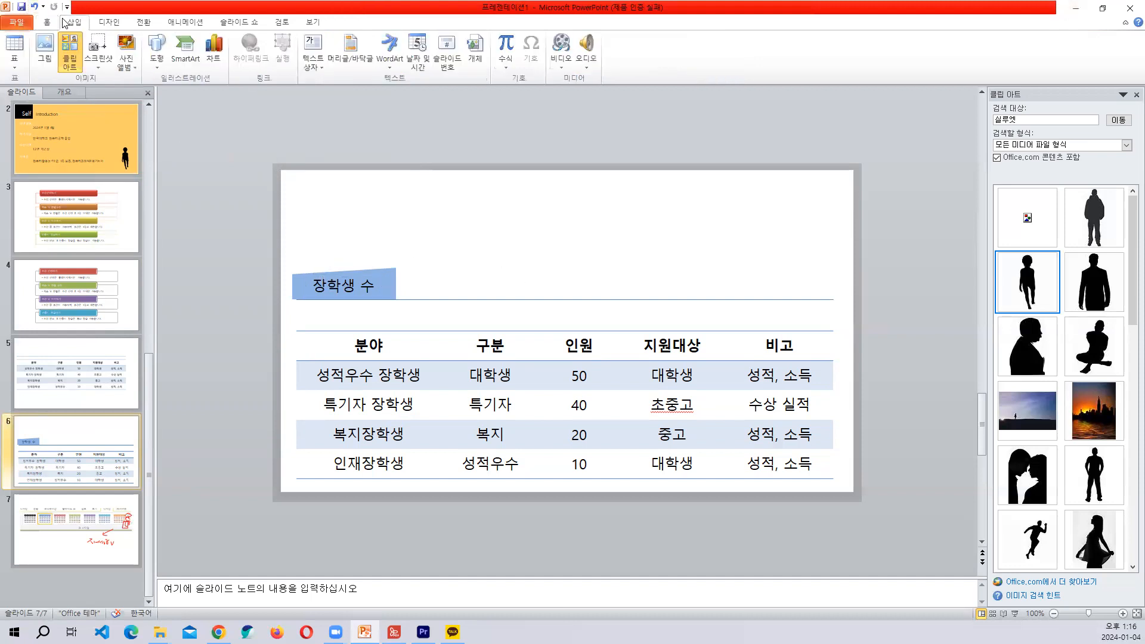
{"action": "left_click", "coordinate": [159, 60]}
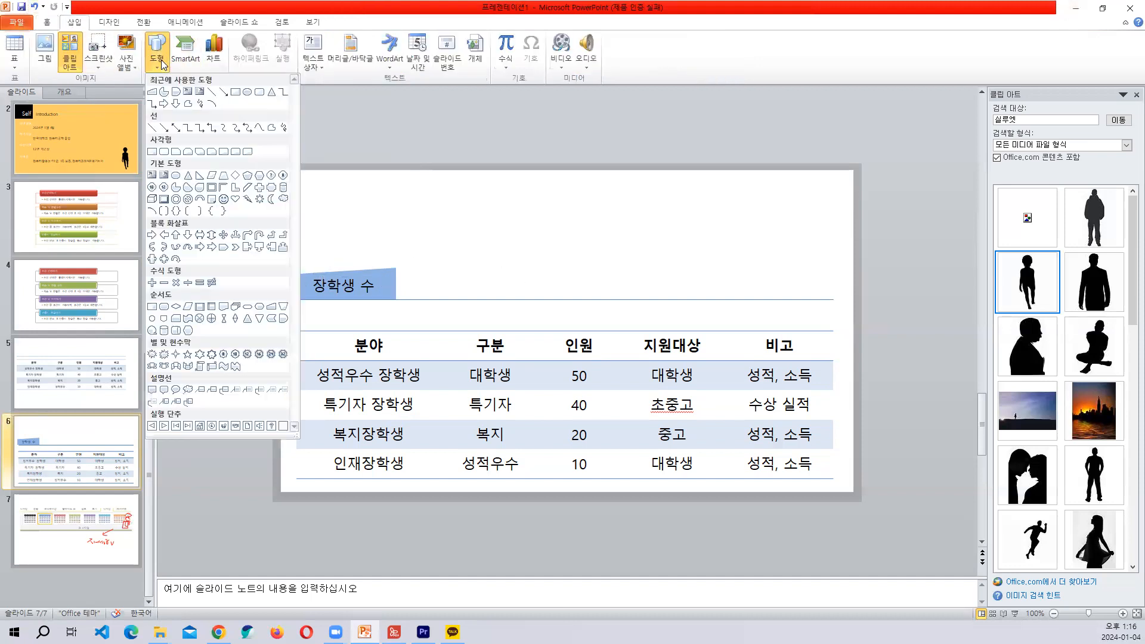
{"action": "left_click", "coordinate": [210, 176]}
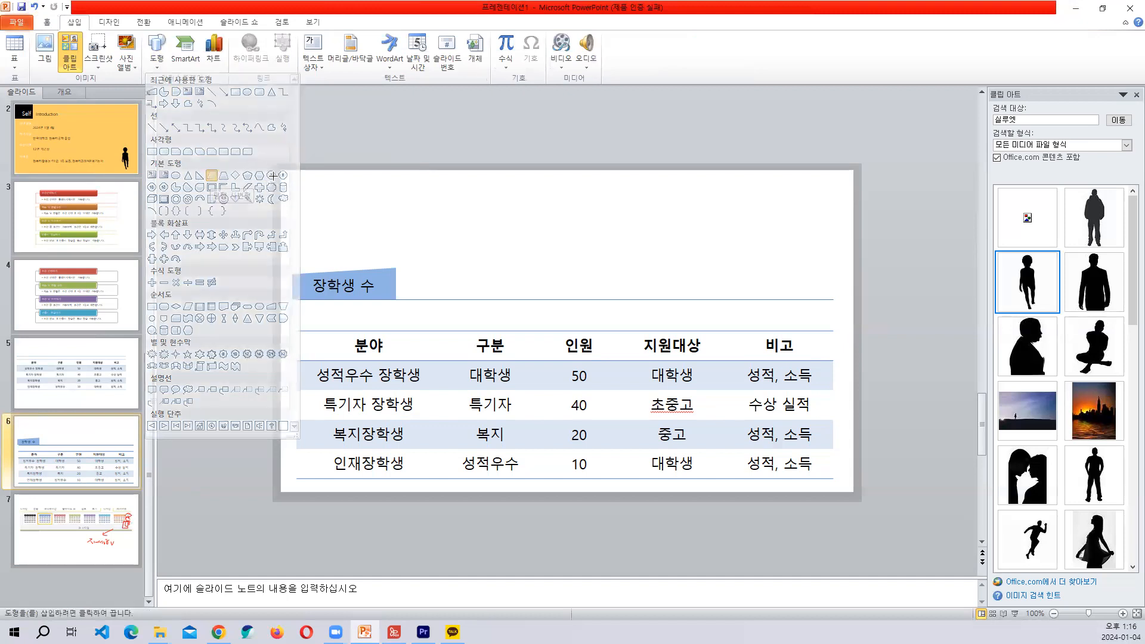
{"action": "left_click_drag", "start_coordinate": [281, 169], "coordinate": [847, 224]}
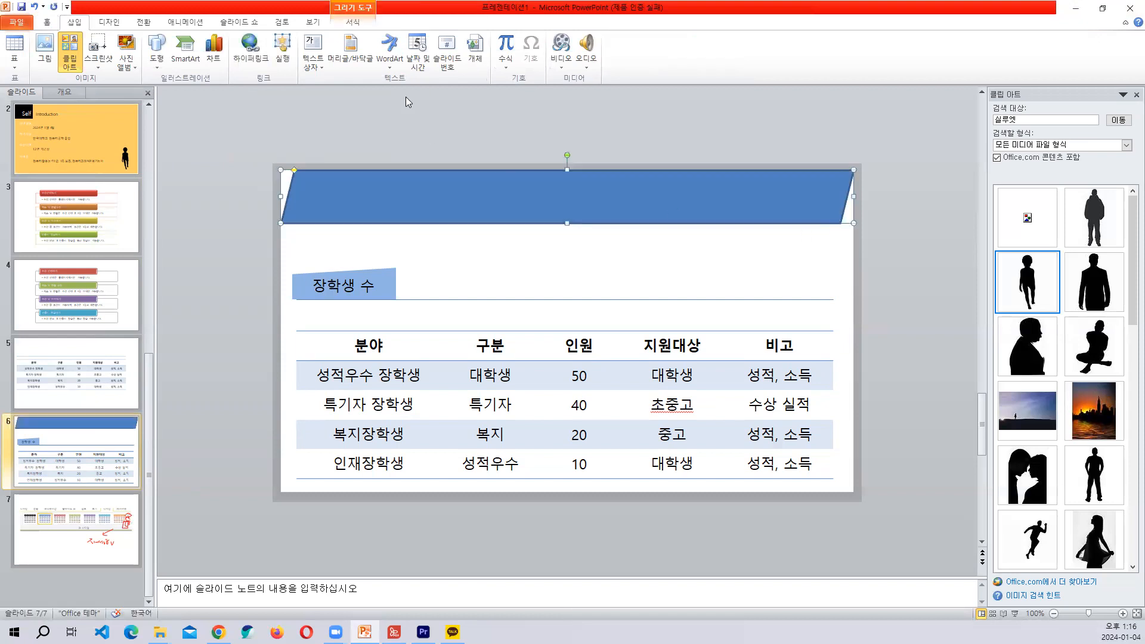
- Remove the banner parallelogram's outline and increase the slant of its sides
{"action": "left_click", "coordinate": [353, 23]}
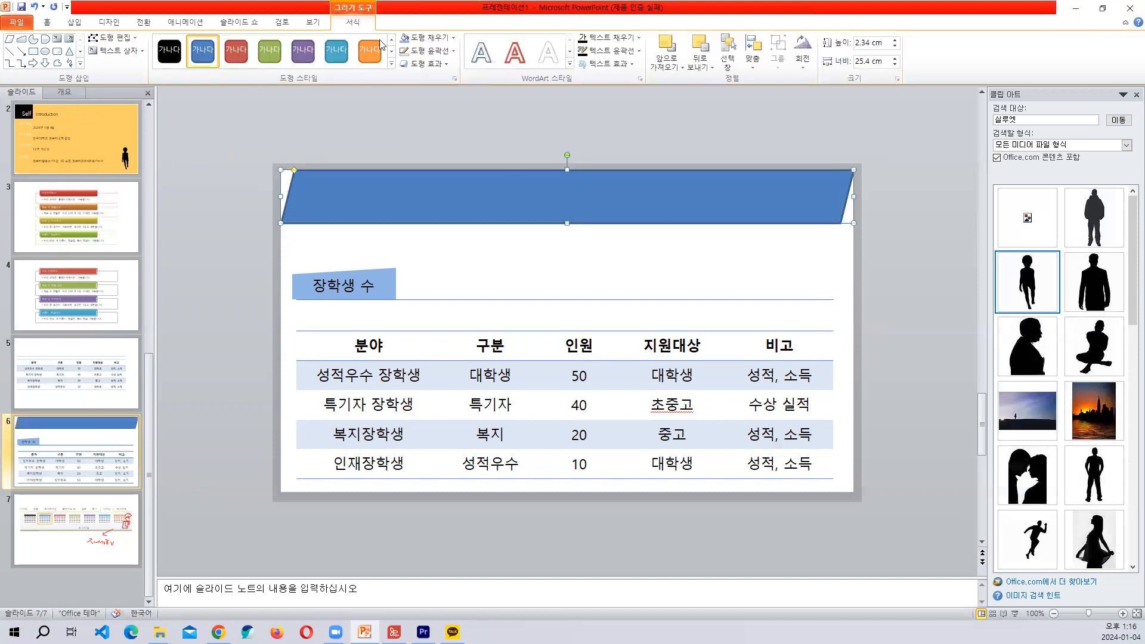
{"action": "left_click", "coordinate": [449, 57]}
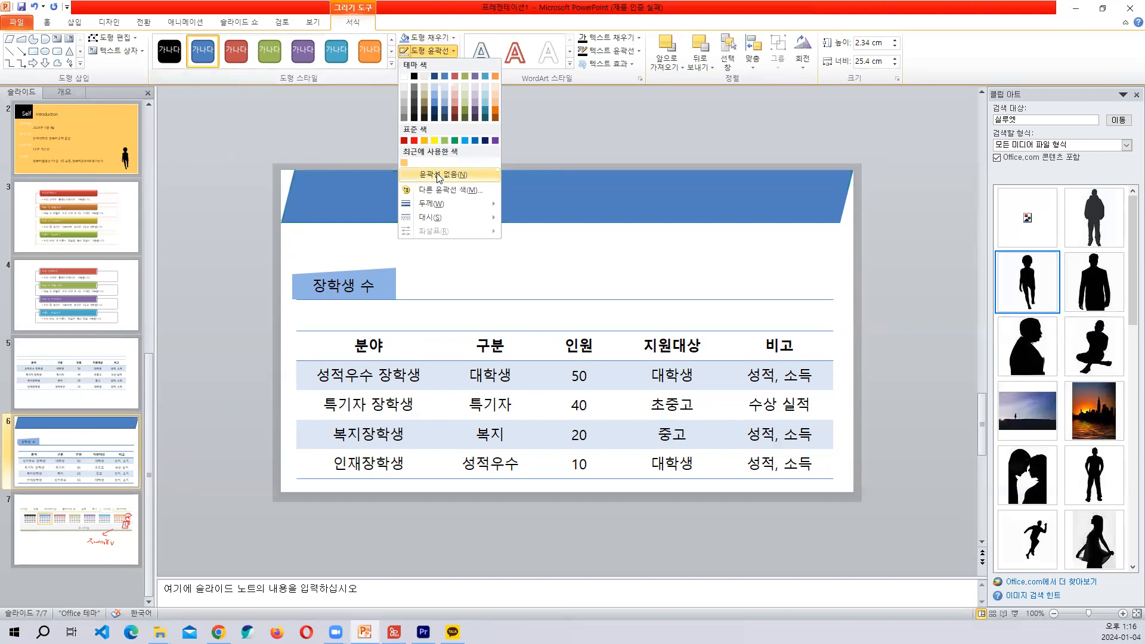
{"action": "left_click", "coordinate": [443, 173]}
{"action": "left_click_drag", "start_coordinate": [295, 170], "coordinate": [310, 173]}
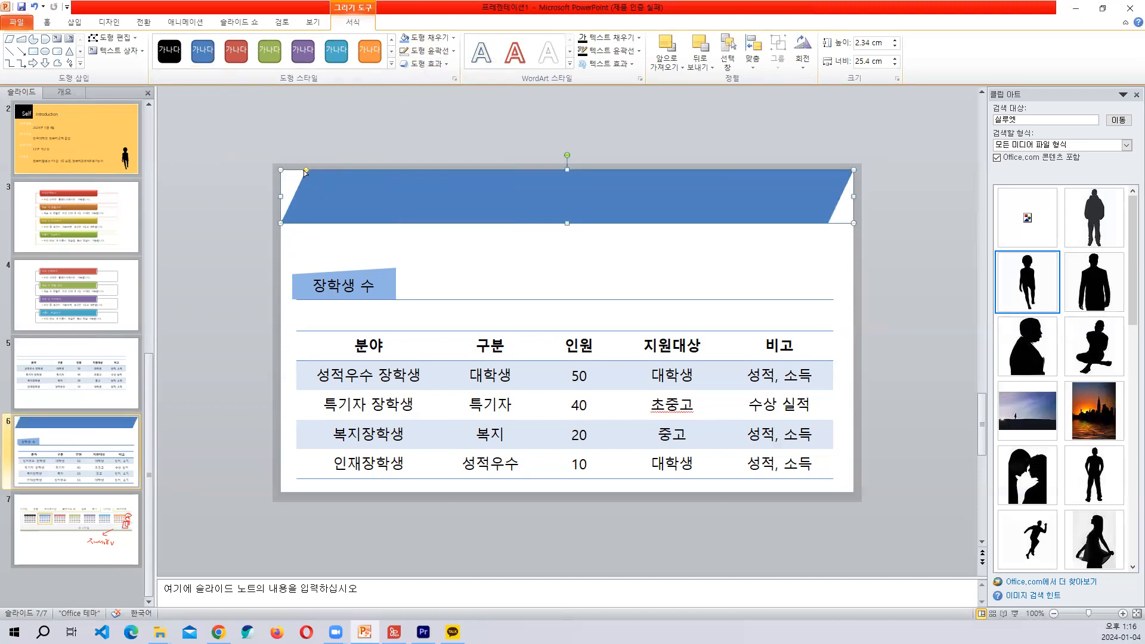
- Add a text box below the banner reading "지역발전을 선도할 우수 인재 선발!"
{"action": "left_click", "coordinate": [74, 22]}
{"action": "left_click", "coordinate": [315, 58]}
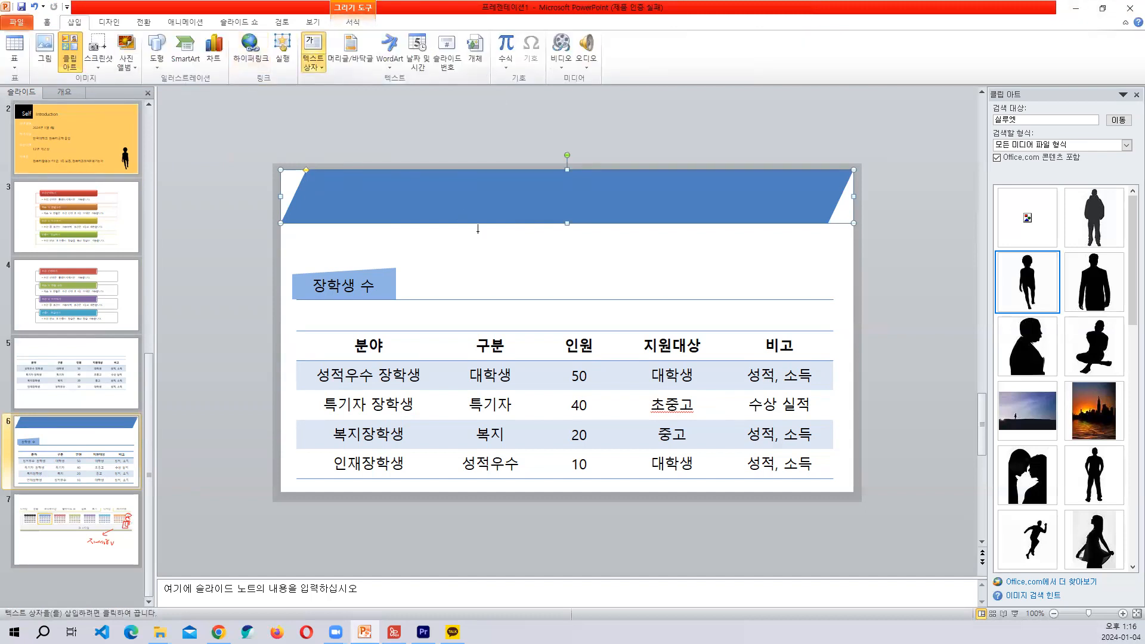
{"action": "left_click", "coordinate": [478, 260]}
{"action": "type", "text": "지역발전을 선도할 ㅇ우수 인재 선ㅂ발!"}
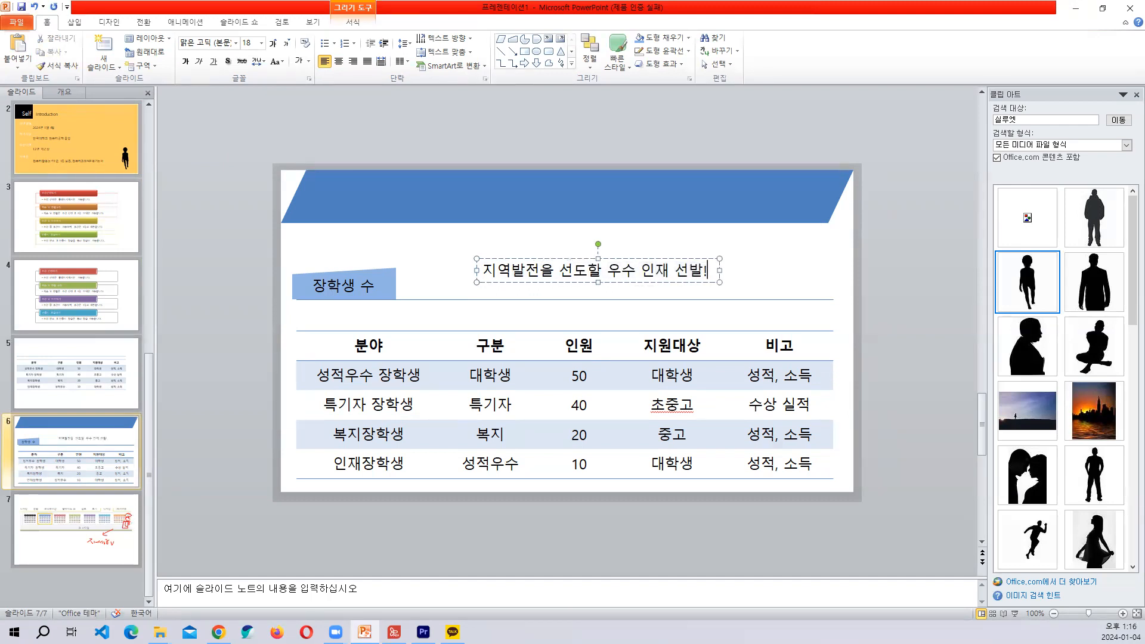
- Enlarge the text "지역발전을 선도할 우수 인재 선발!" to 24 pt, place it on the banner and colour it white
{"action": "left_click", "coordinate": [508, 258]}
{"action": "left_click", "coordinate": [273, 44]}
{"action": "left_click", "coordinate": [273, 43]}
{"action": "left_click_drag", "start_coordinate": [508, 258], "coordinate": [340, 181]}
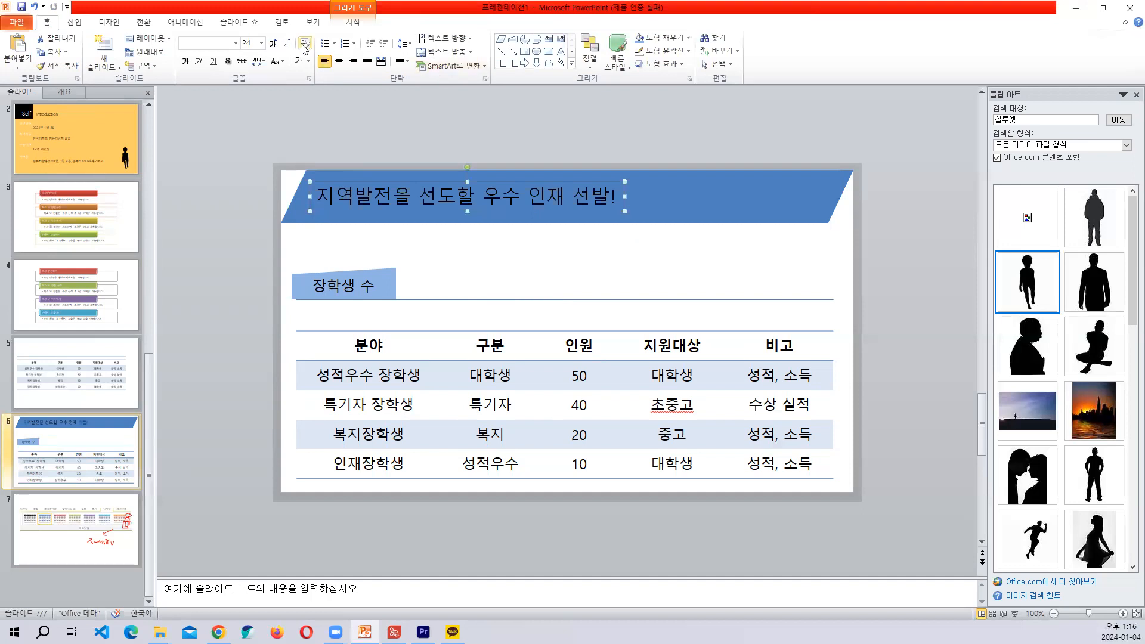
{"action": "left_click", "coordinate": [300, 62]}
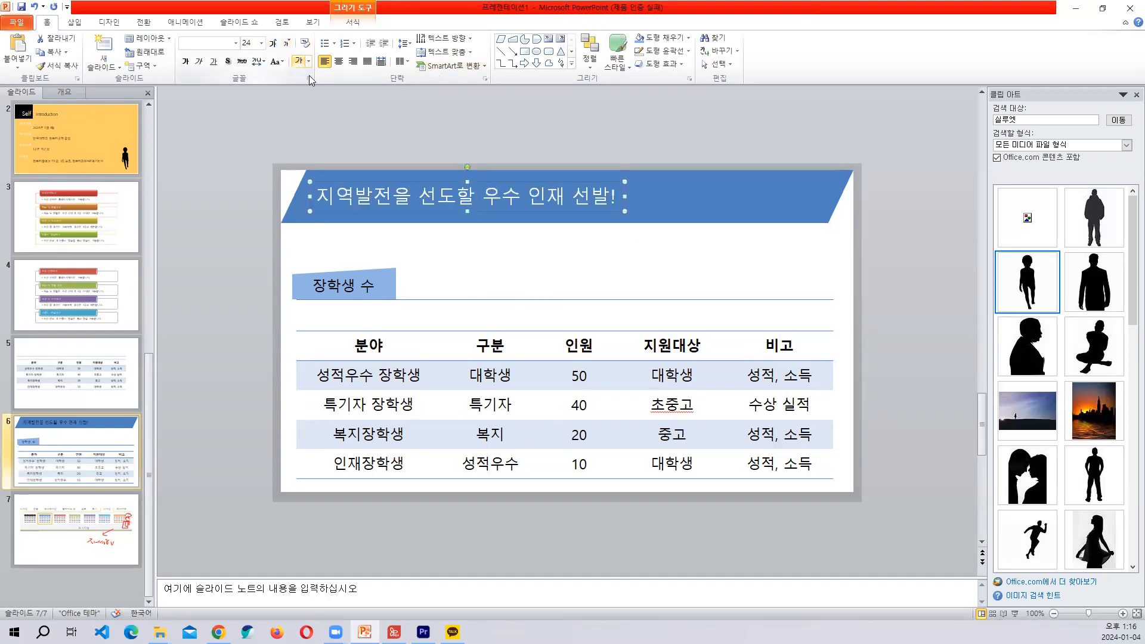
- Fill the banner parallelogram with the standard dark blue colour
{"action": "left_click", "coordinate": [695, 212]}
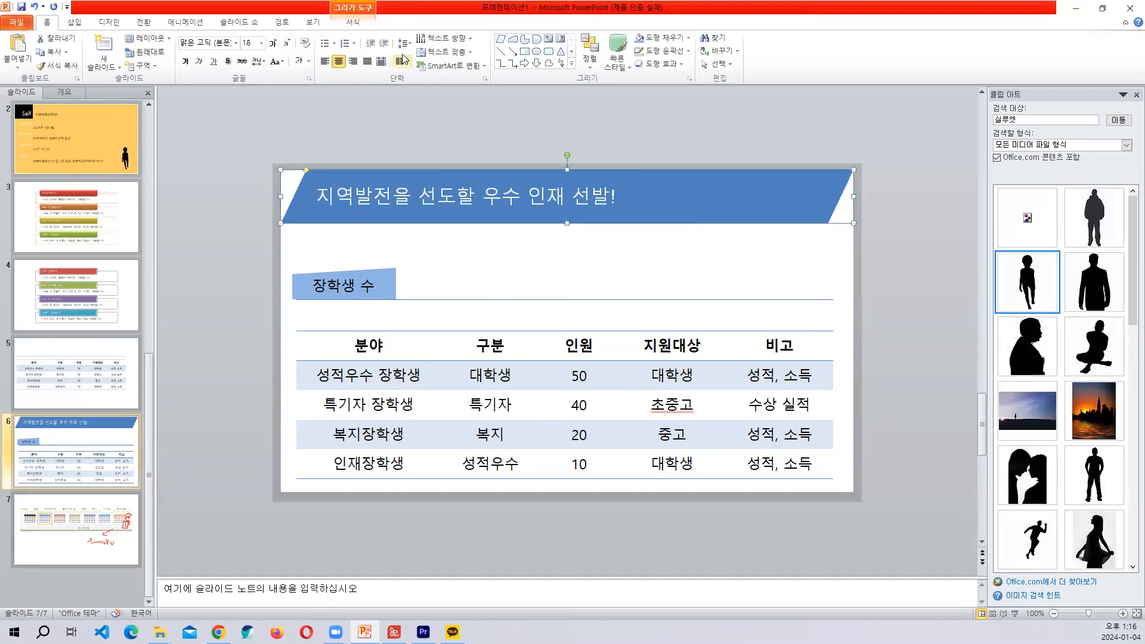
{"action": "left_click", "coordinate": [353, 22]}
{"action": "left_click", "coordinate": [450, 39]}
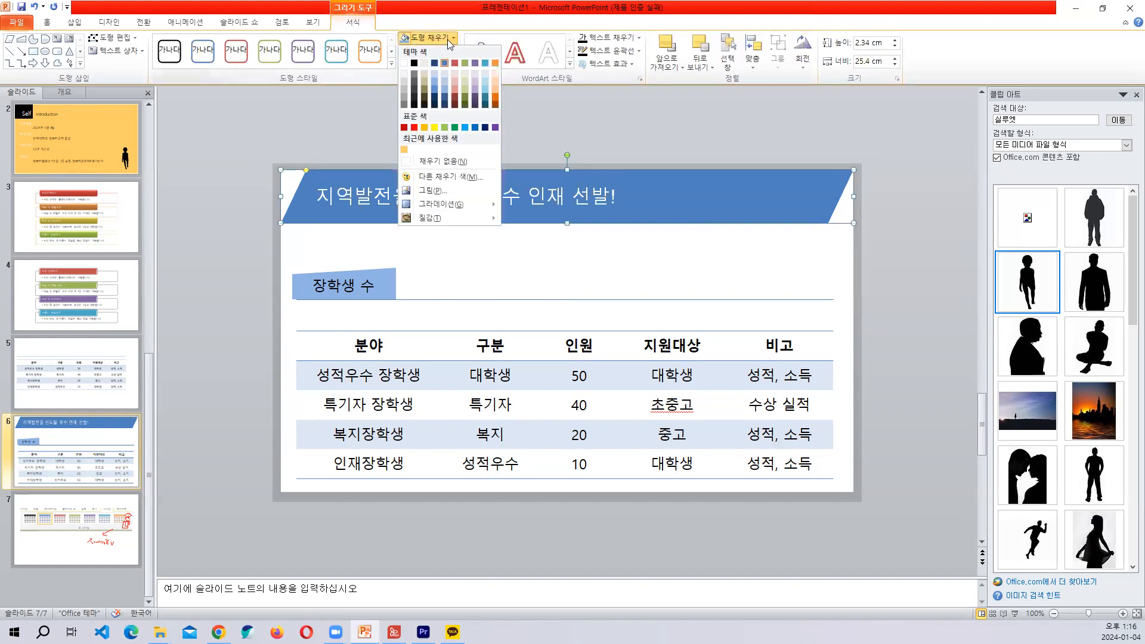
{"action": "left_click", "coordinate": [485, 127]}
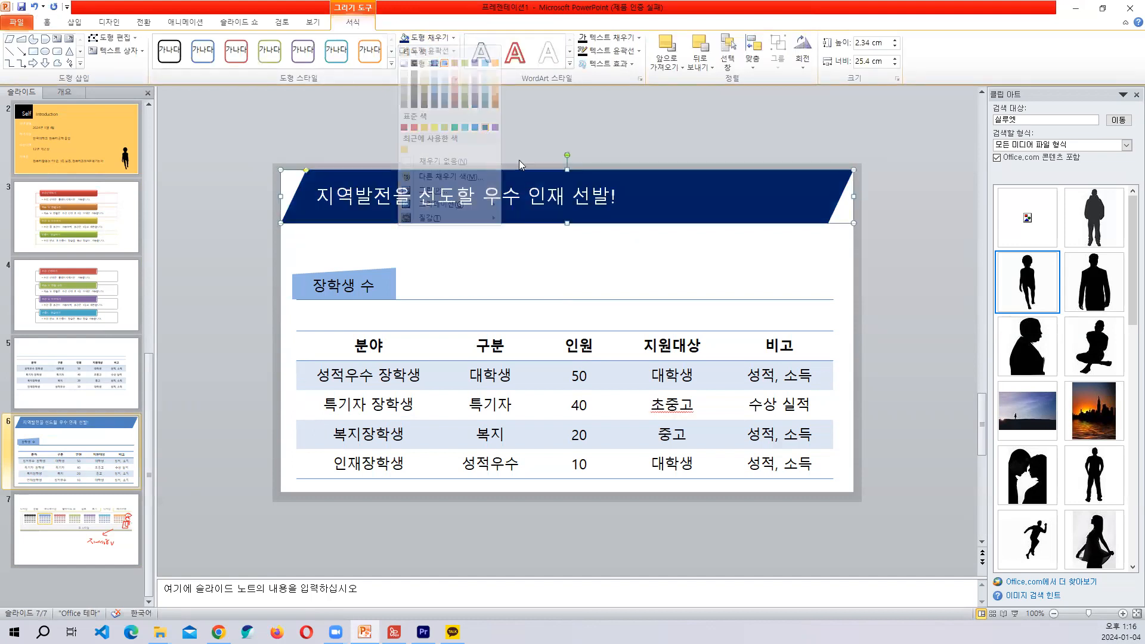
{"action": "left_click", "coordinate": [573, 250]}
- Flip the light blue label shape behind "장학생 수" horizontally and fill it with a darker medium blue theme colour
{"action": "left_click", "coordinate": [395, 280]}
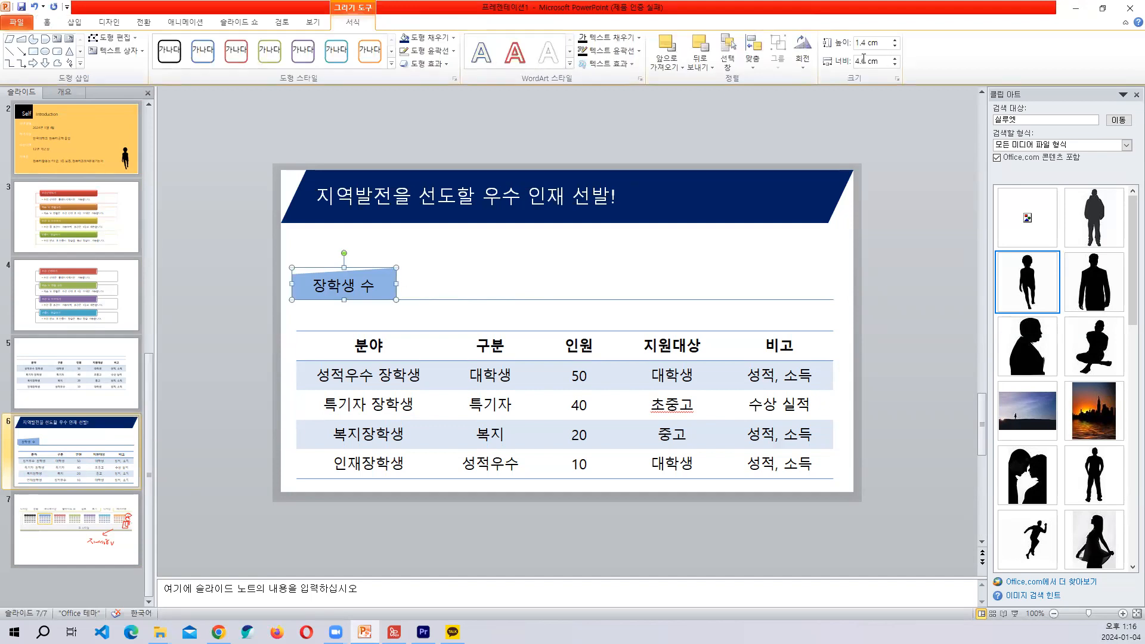
{"action": "left_click", "coordinate": [802, 59]}
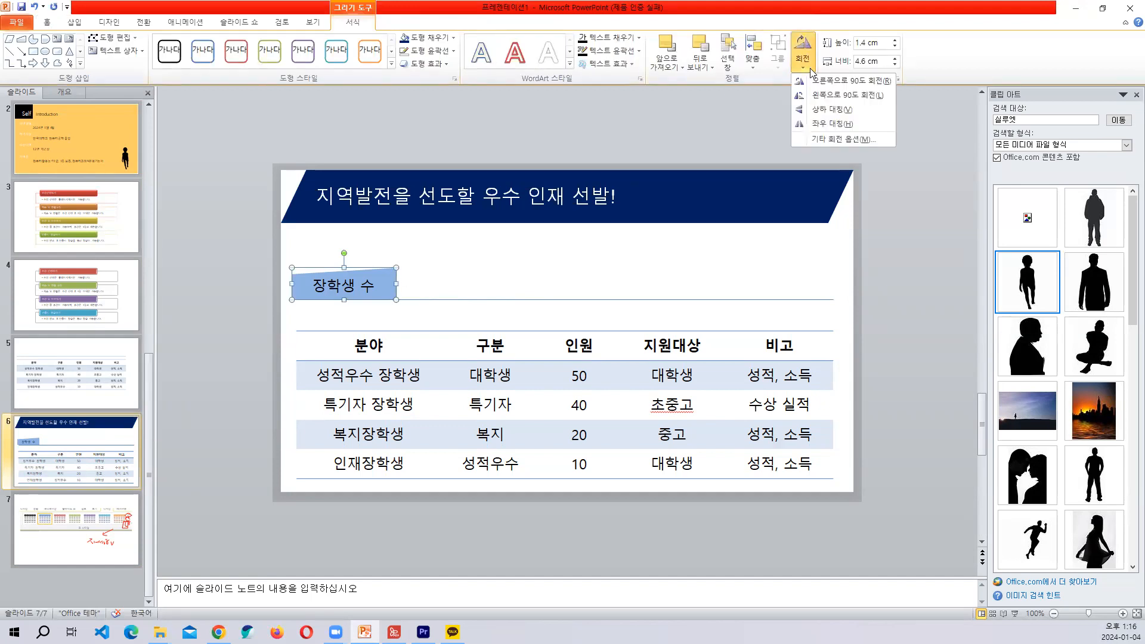
{"action": "left_click", "coordinate": [823, 125]}
{"action": "left_click", "coordinate": [447, 38]}
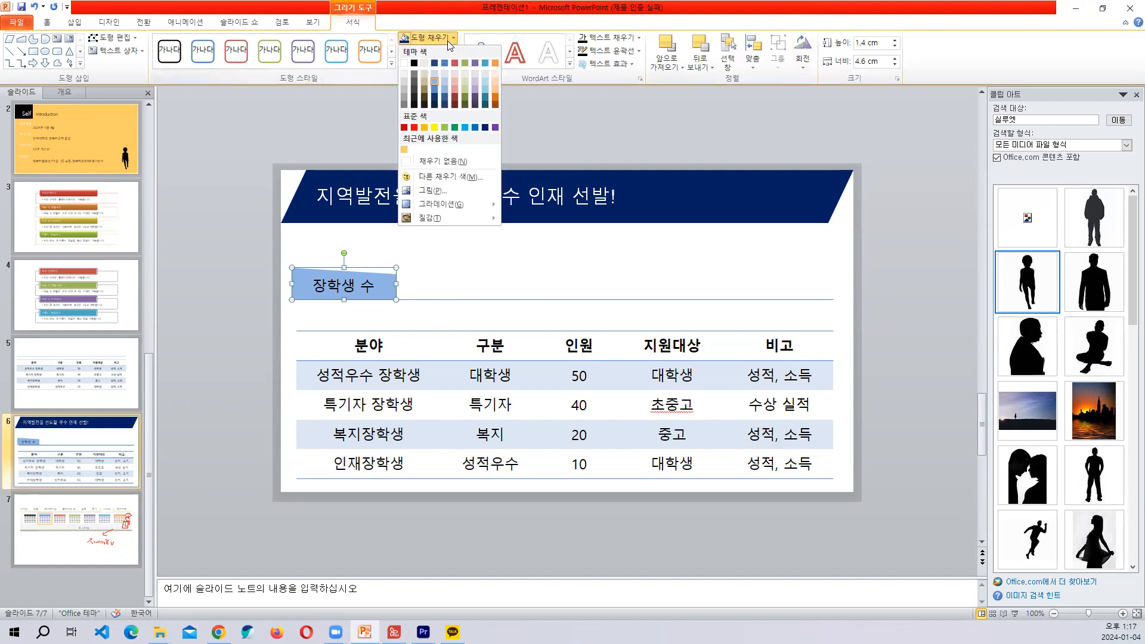
{"action": "left_click", "coordinate": [434, 89]}
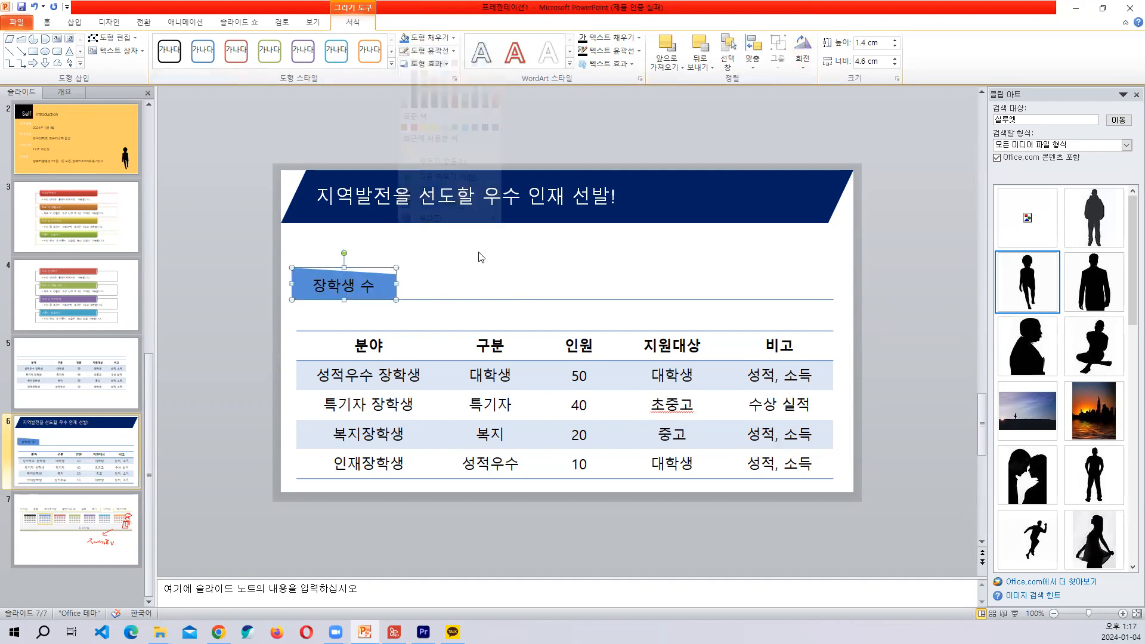
- Change the font colour of the label text "장학생 수" to white
{"action": "left_click", "coordinate": [350, 286]}
{"action": "left_click_drag", "start_coordinate": [316, 284], "coordinate": [382, 286]}
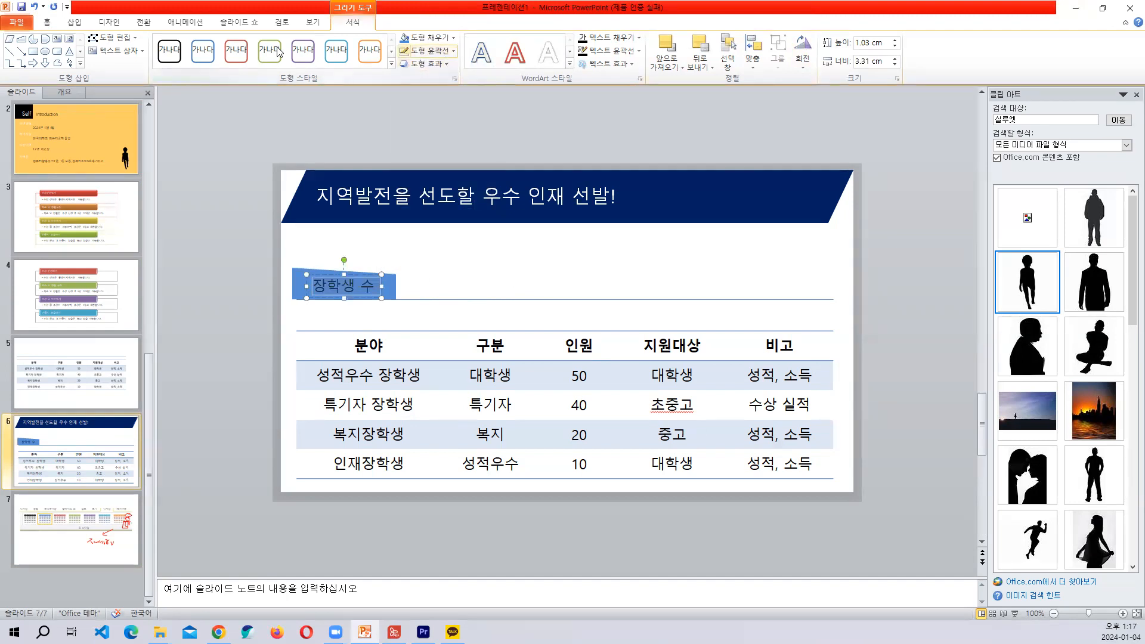
{"action": "left_click", "coordinate": [47, 22]}
{"action": "left_click", "coordinate": [309, 61]}
{"action": "left_click", "coordinate": [486, 300]}
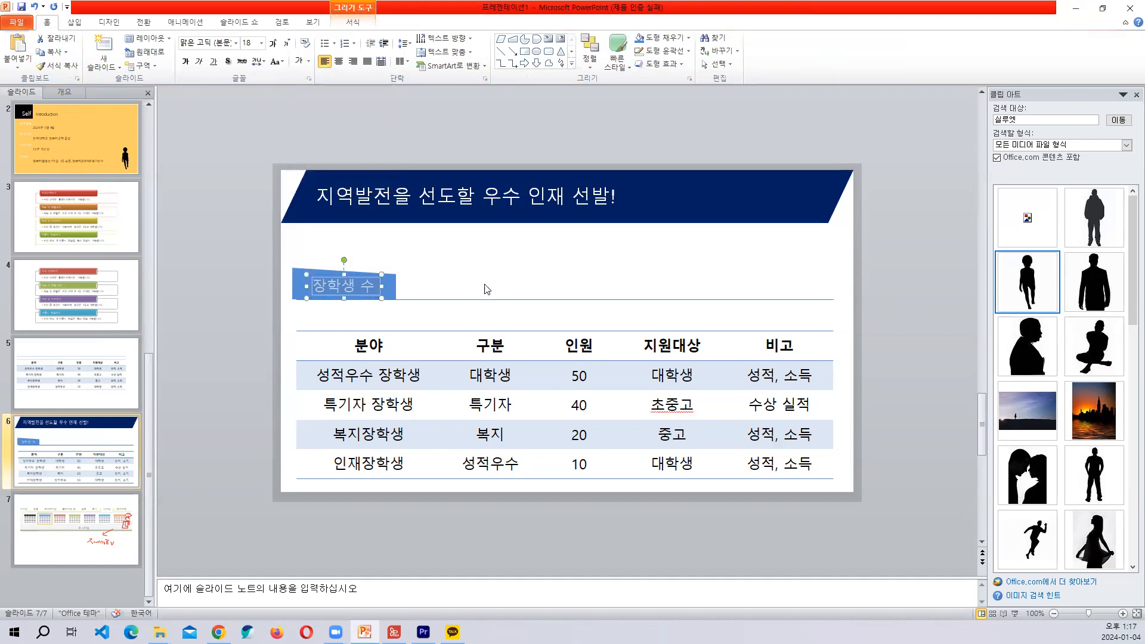
{"action": "left_click", "coordinate": [494, 284]}
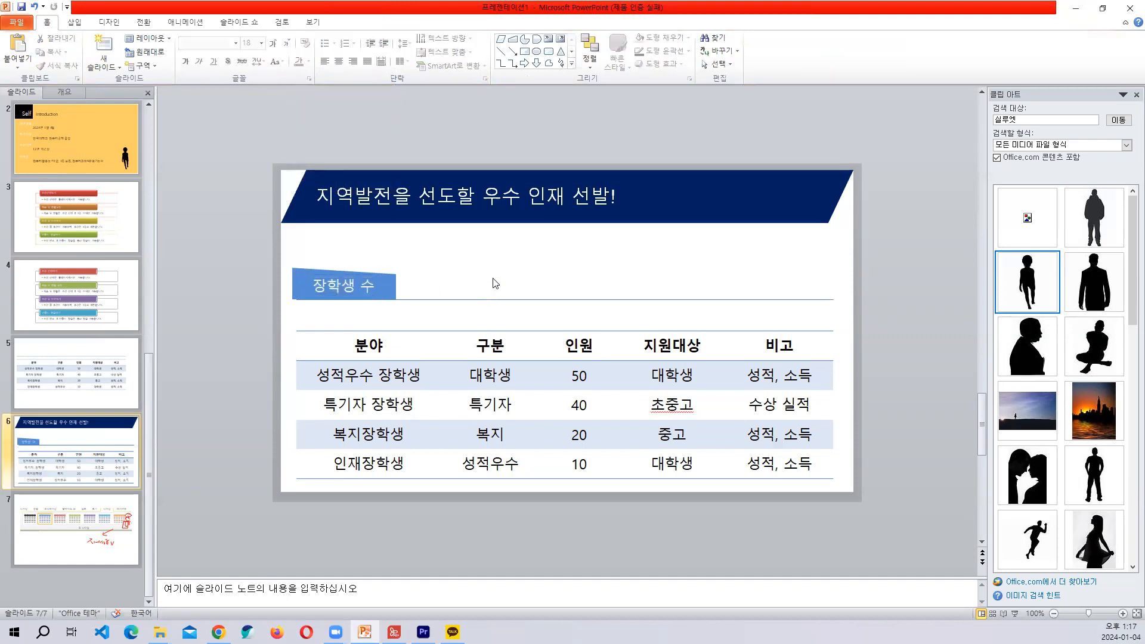